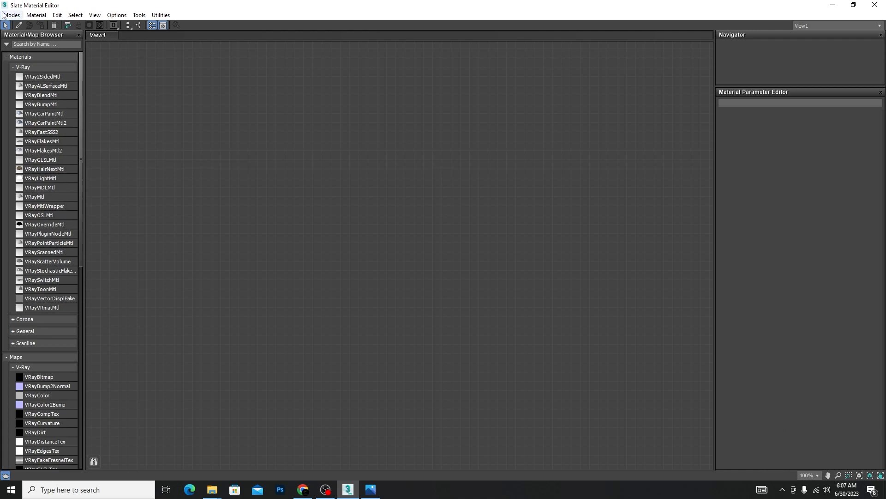
# - Switch to the Compact Material Editor and move its window clear of the Perspective viewport
pyautogui.click(12, 15)
pyautogui.click(33, 25)
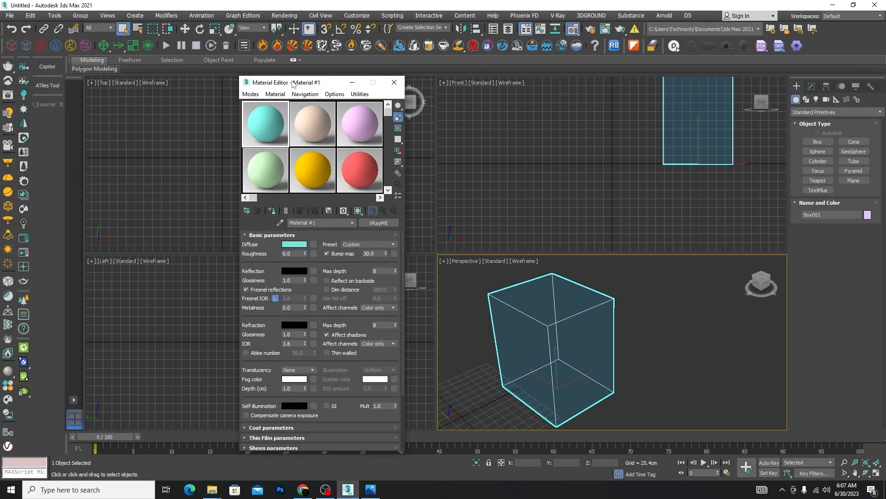
pyautogui.moveTo(296, 83); pyautogui.dragTo(222, 82)
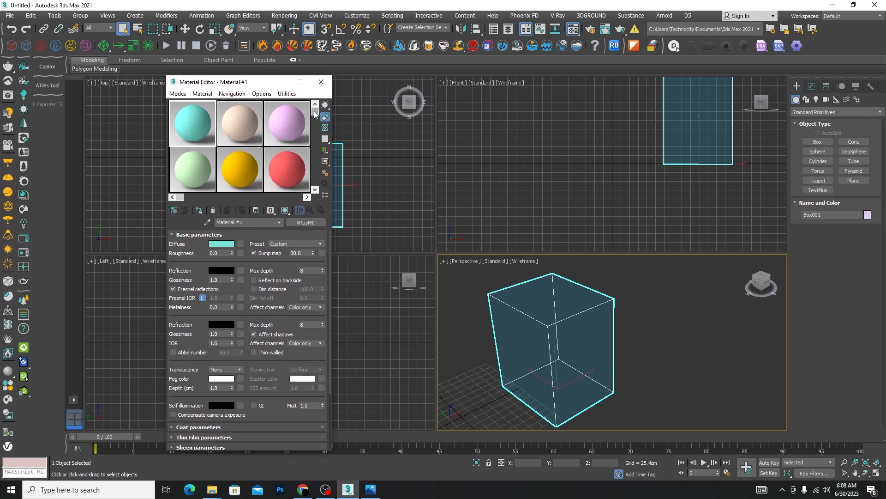
# - Examine several material sample slots and look through the parameter rollouts of the light green material
pyautogui.moveTo(315, 110)
pyautogui.mouseDown()
pyautogui.moveTo(316, 188)
pyautogui.moveTo(318, 110)
pyautogui.mouseUp()
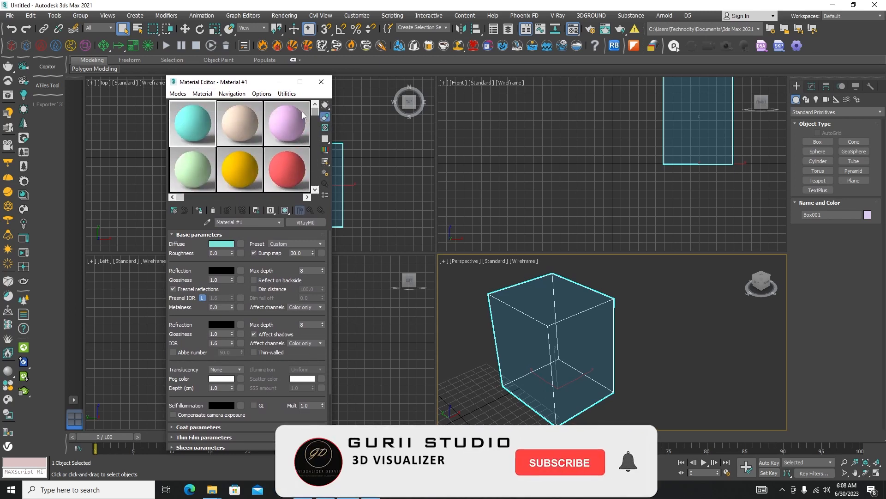
pyautogui.click(288, 125)
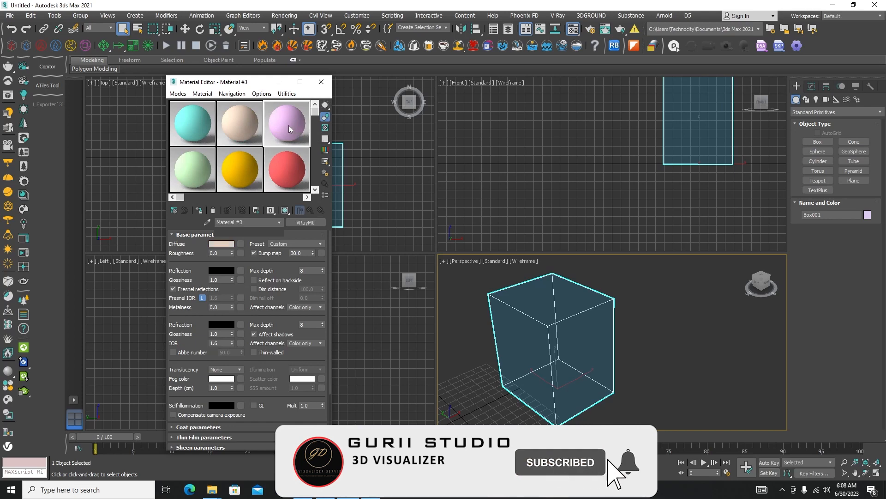
pyautogui.click(284, 172)
pyautogui.click(192, 171)
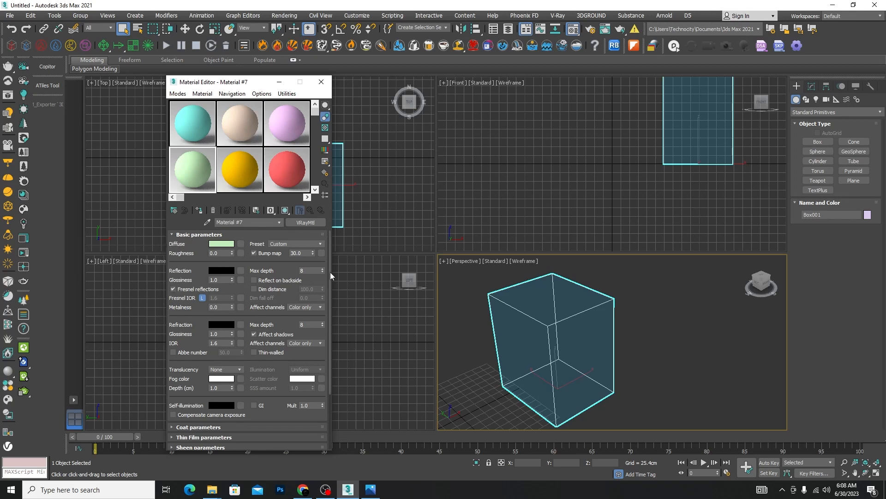
pyautogui.moveTo(330, 272); pyautogui.dragTo(323, 337)
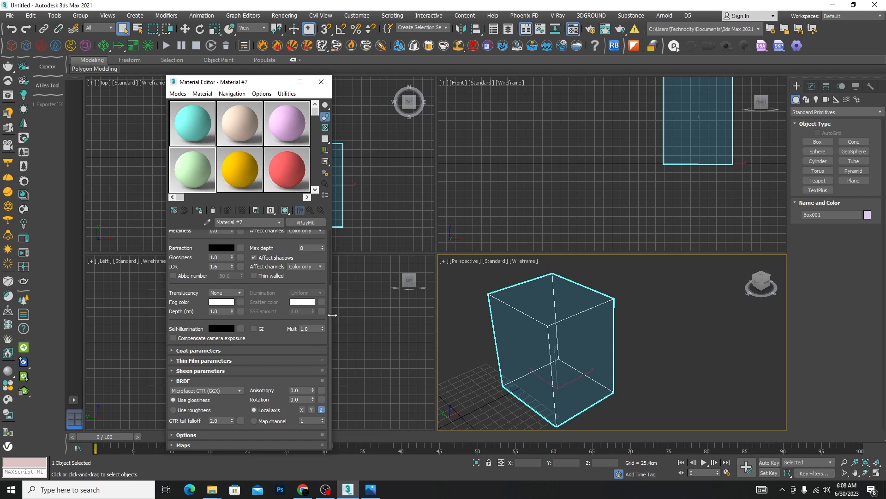
pyautogui.moveTo(331, 315); pyautogui.dragTo(330, 254)
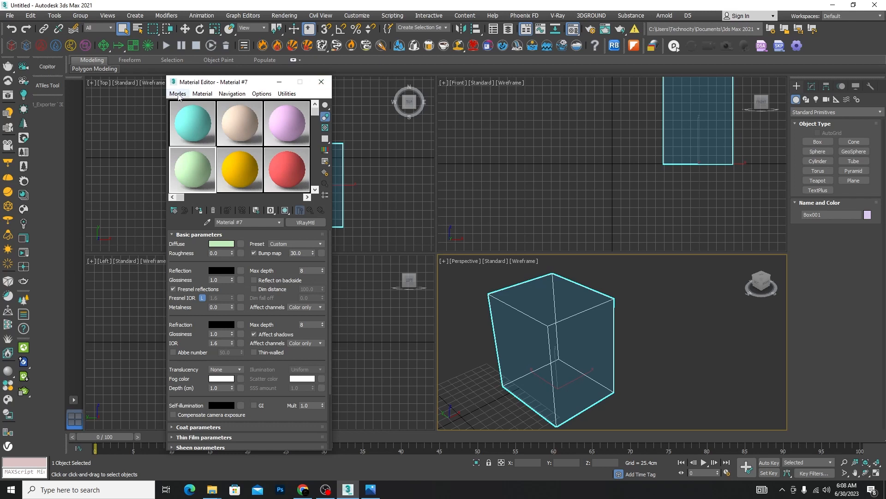
# - Switch to the Slate Material Editor and add a VRayMtl node to the middle of View1
pyautogui.click(178, 96)
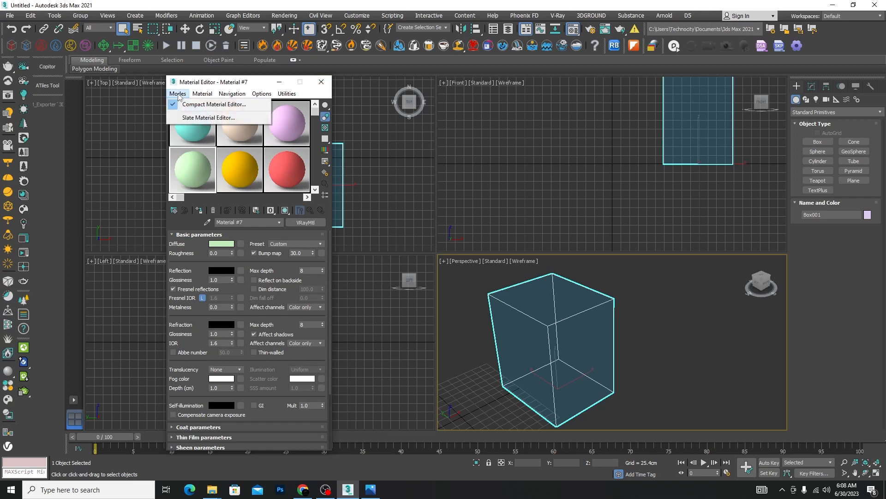
pyautogui.click(194, 118)
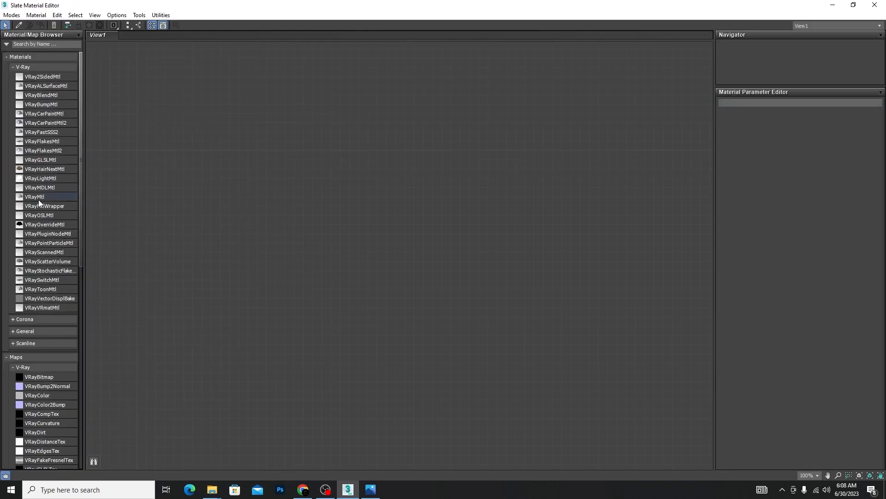
pyautogui.moveTo(38, 200); pyautogui.dragTo(525, 150)
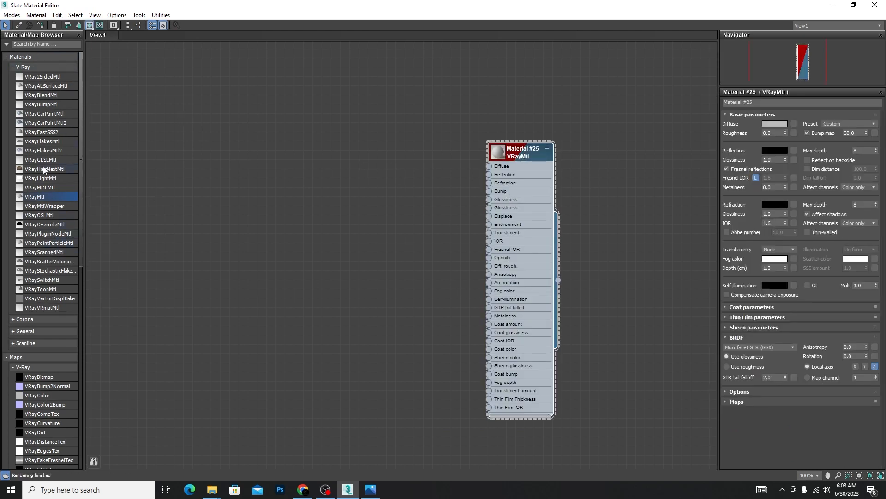
pyautogui.moveTo(535, 154); pyautogui.dragTo(460, 163)
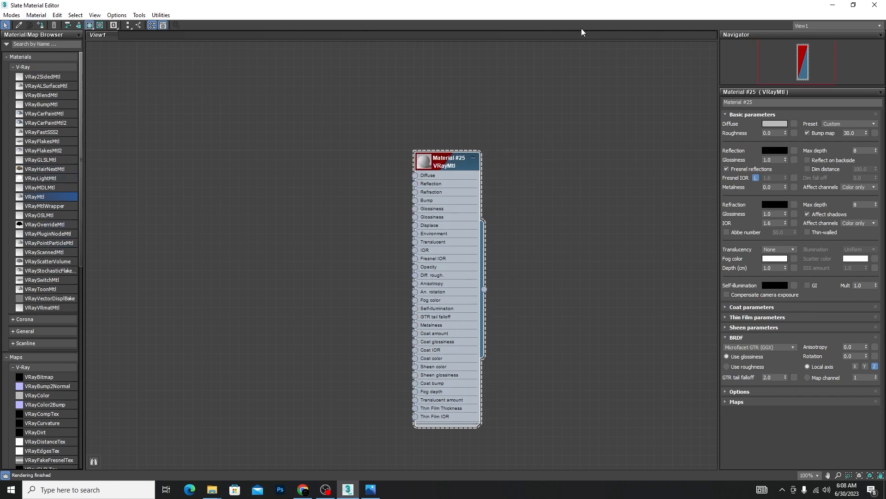
# - Delete the VRayMtl node from View1 and return to the Compact Material Editor
pyautogui.press('Delete')
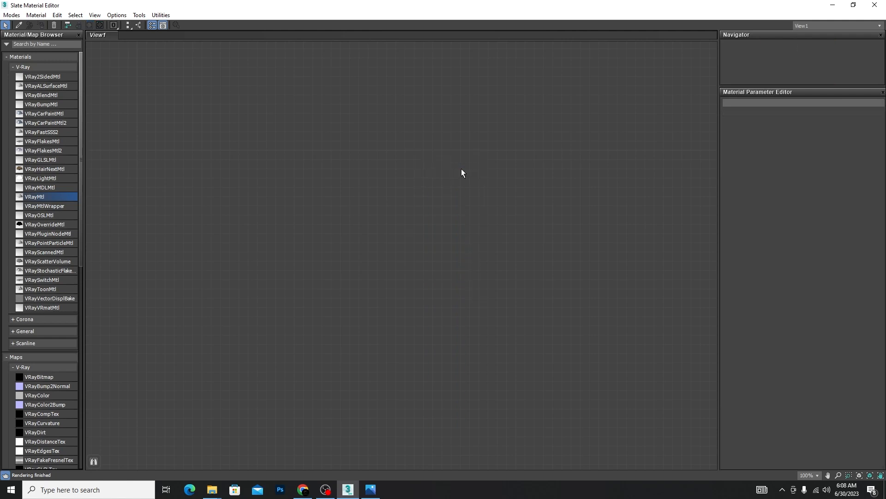
pyautogui.click(11, 14)
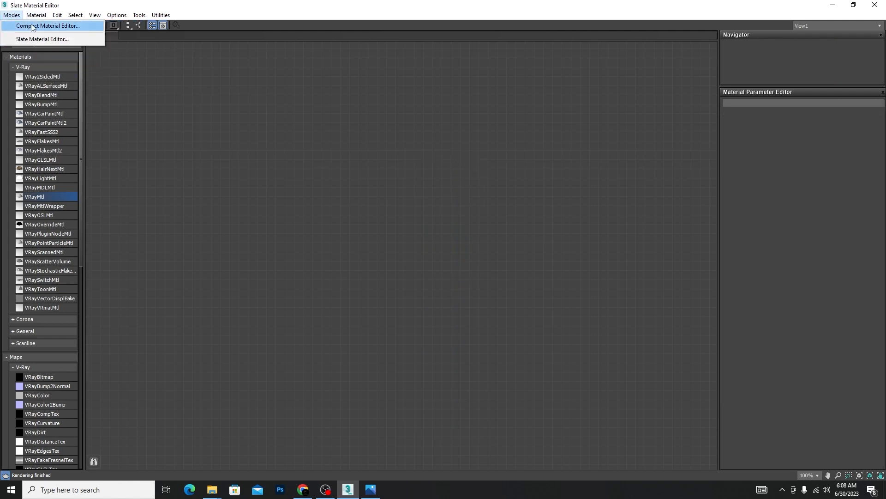
pyautogui.click(24, 26)
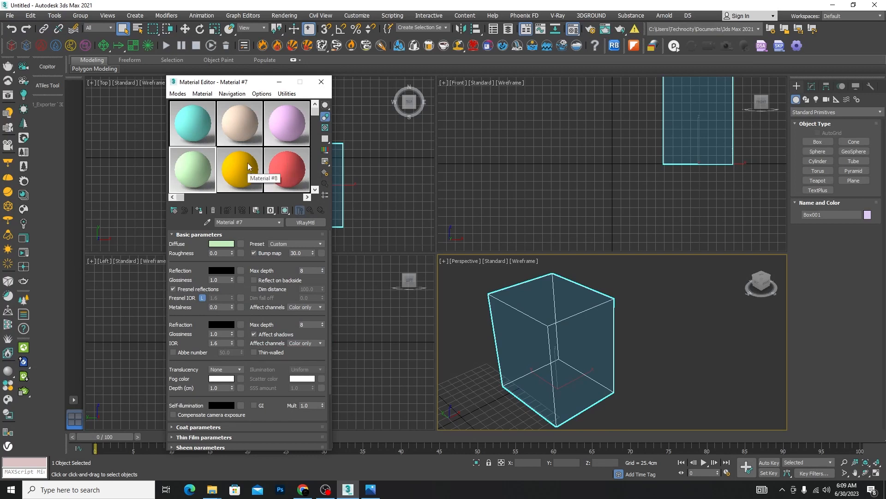
# - Deselect the box and set the Perspective viewport to Default Shading
pyautogui.scroll(-3, 644, 363)
pyautogui.click(646, 353)
pyautogui.press('F3')
pyautogui.scroll(4, 644, 354)
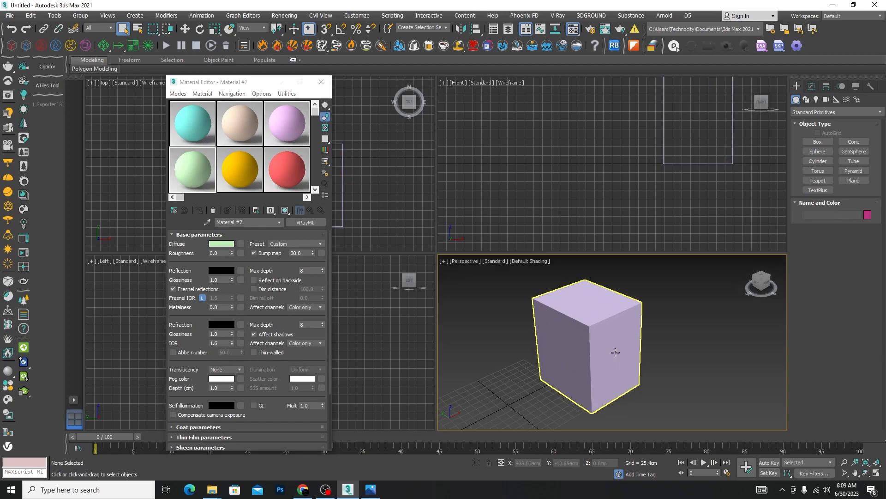
# - Look at the reference render lahore villa.jpg in the image viewer and return to 3ds Max
pyautogui.click(371, 489)
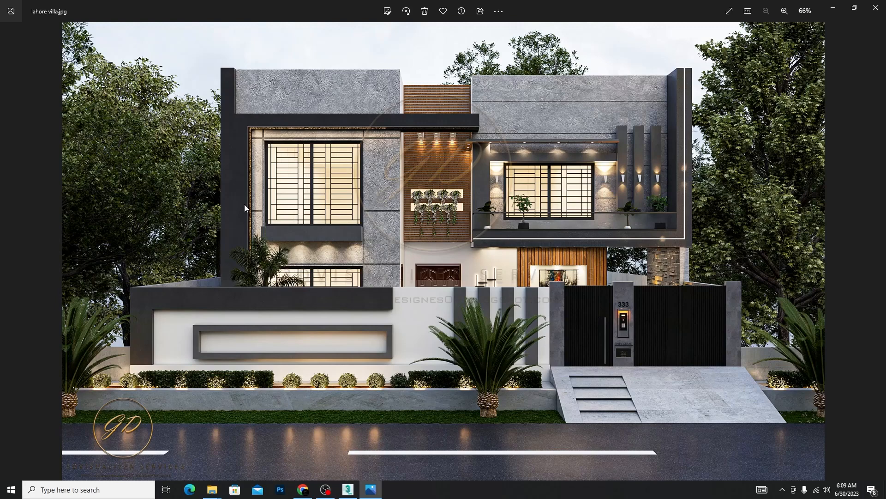
pyautogui.click(833, 7)
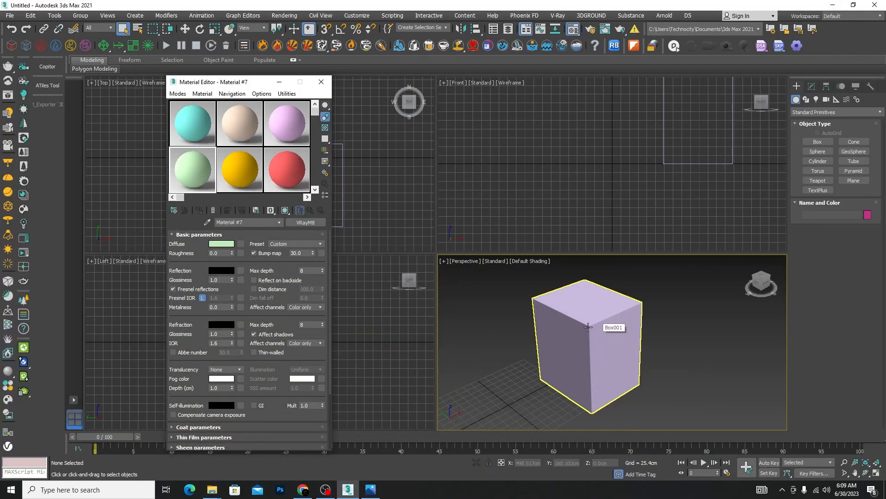
# - Assign the turquoise Material #1 from the first sample slot to the box in the Perspective viewport
pyautogui.click(200, 123)
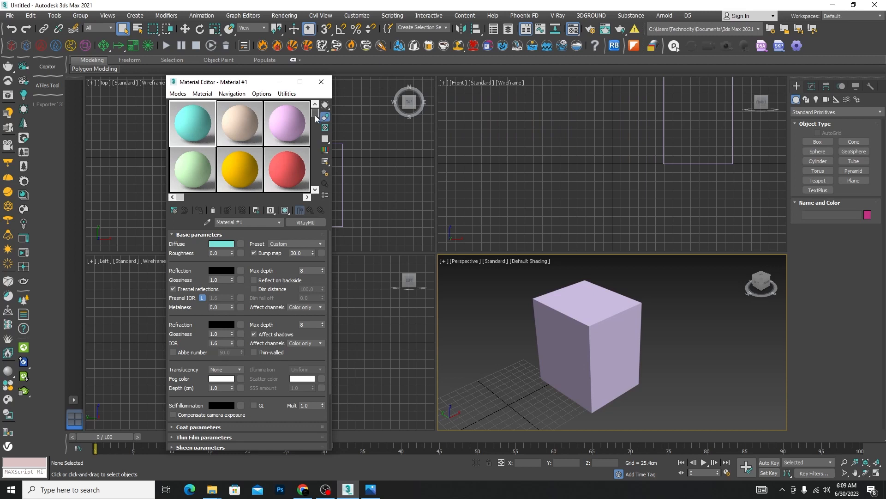
pyautogui.moveTo(315, 112)
pyautogui.mouseDown()
pyautogui.moveTo(317, 169)
pyautogui.moveTo(315, 110)
pyautogui.mouseUp()
pyautogui.moveTo(181, 197); pyautogui.dragTo(313, 193)
pyautogui.moveTo(316, 112)
pyautogui.mouseDown()
pyautogui.moveTo(314, 186)
pyautogui.moveTo(312, 114)
pyautogui.mouseUp()
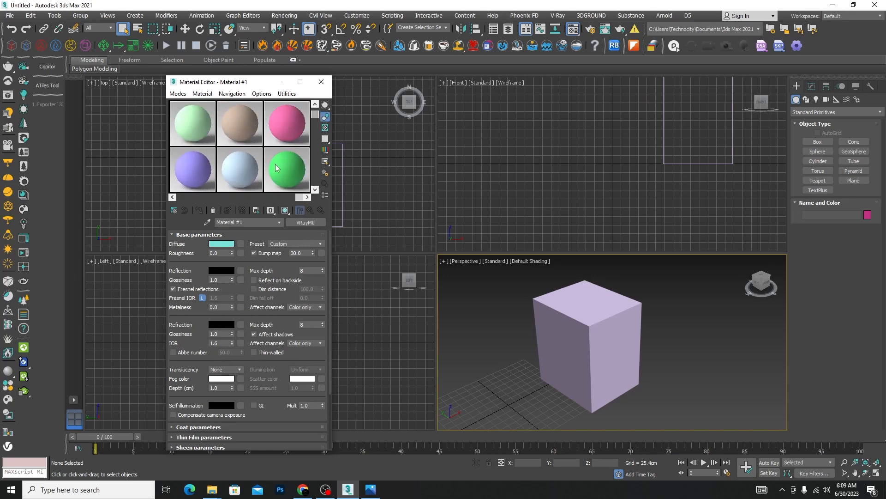
pyautogui.moveTo(296, 199); pyautogui.dragTo(179, 198)
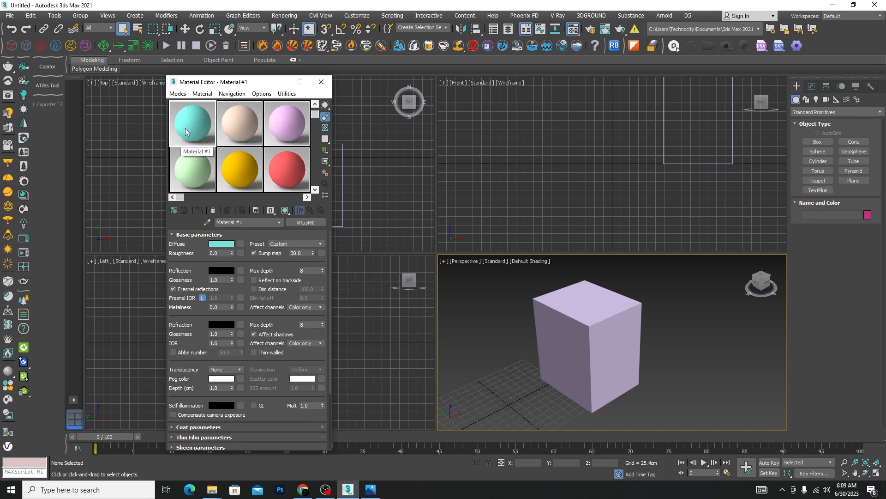
pyautogui.click(588, 355)
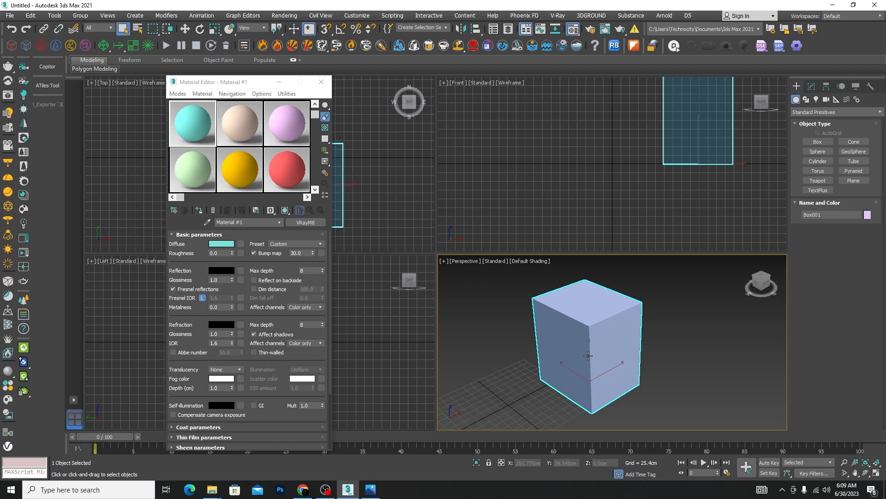
pyautogui.click(199, 210)
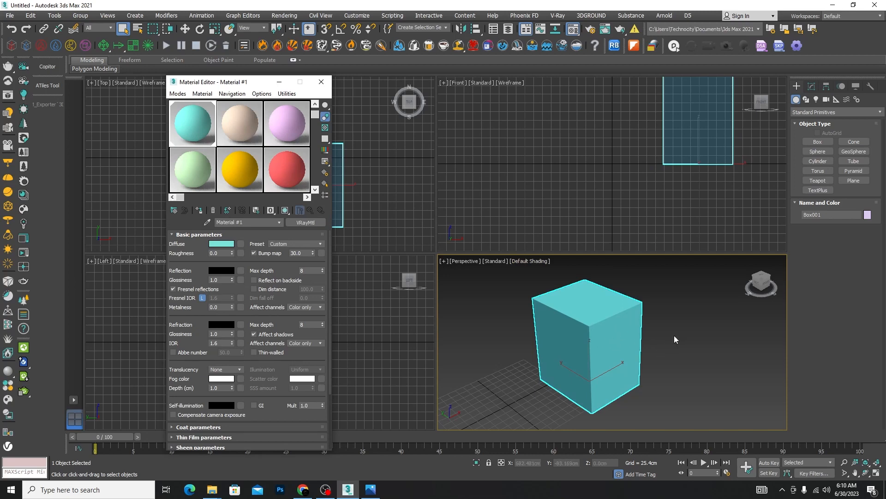
# - Set the Diffuse color of Material #1 to pure white (255, 255, 255) and deselect the box
pyautogui.click(221, 243)
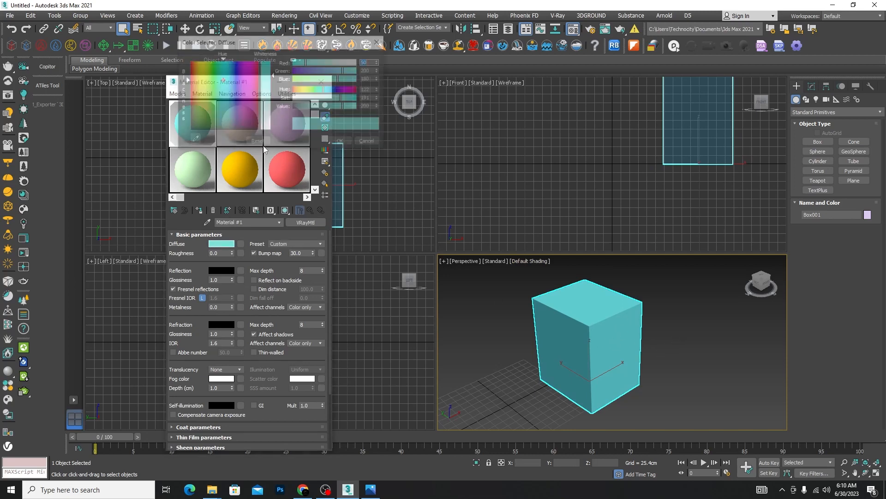
pyautogui.moveTo(272, 78); pyautogui.dragTo(268, 134)
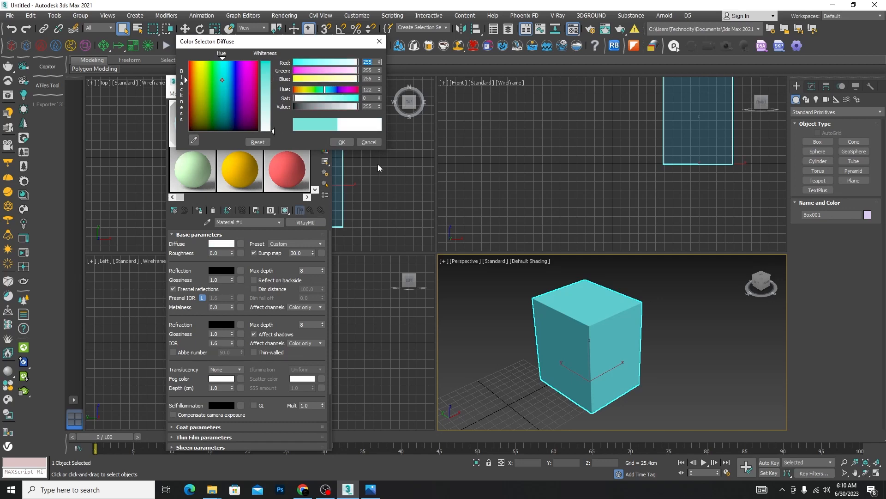
pyautogui.click(341, 142)
pyautogui.click(747, 334)
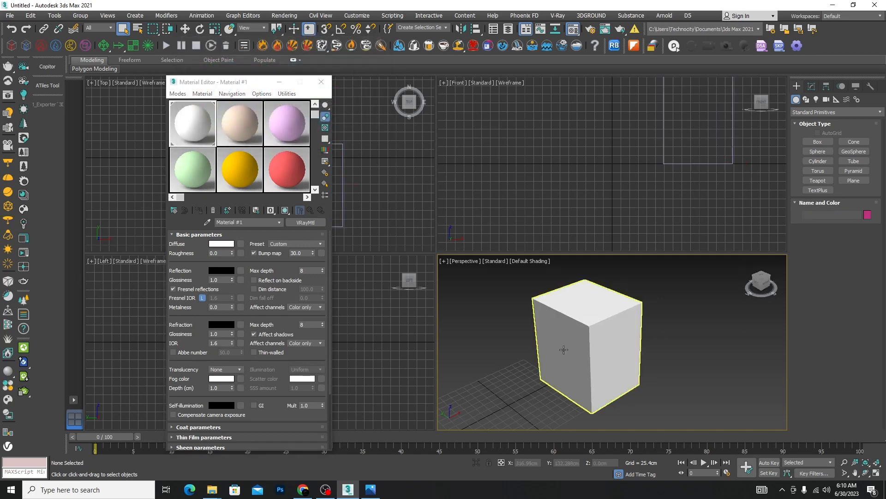
# - Select the box and set the Diffuse color of Material #1 to pure black (0, 0, 0)
pyautogui.scroll(4, 606, 322)
pyautogui.scroll(-5, 665, 305)
pyautogui.scroll(2, 664, 302)
pyautogui.click(665, 303)
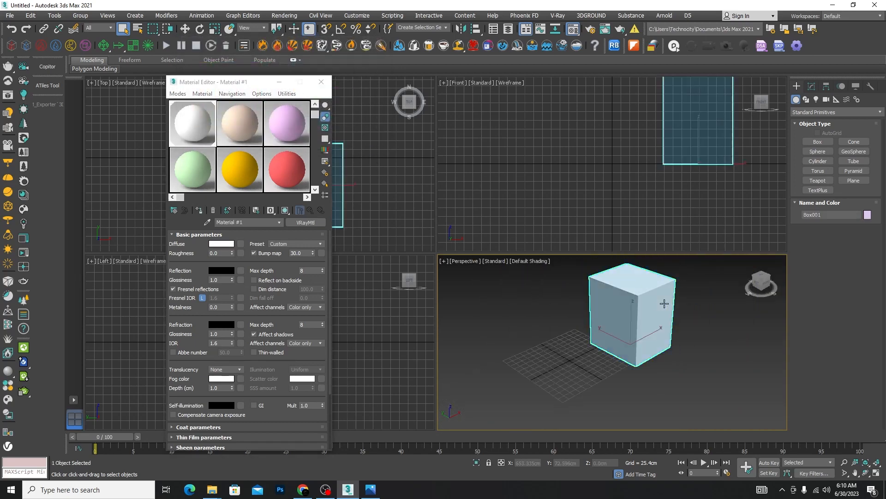
pyautogui.click(221, 243)
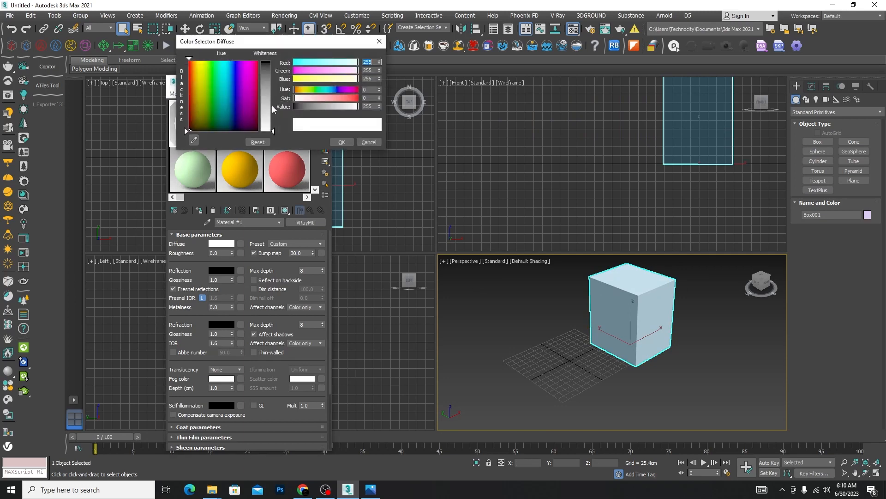
pyautogui.moveTo(272, 131); pyautogui.dragTo(272, 62)
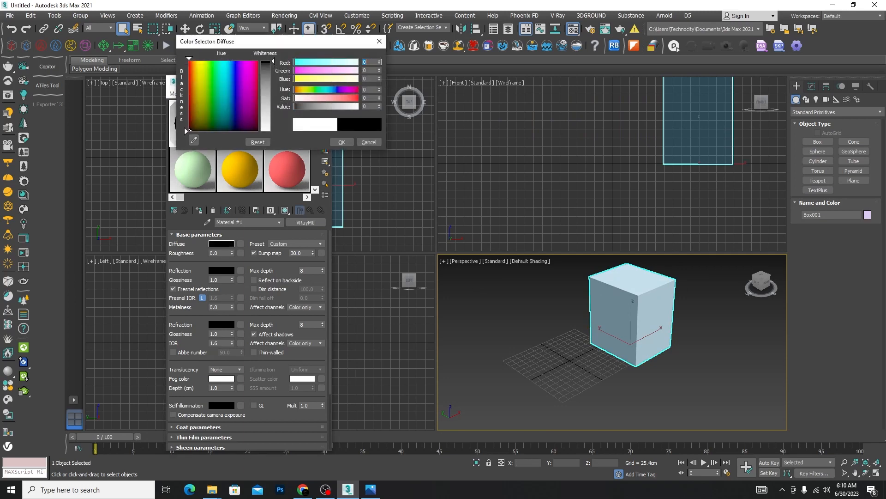
pyautogui.click(340, 141)
pyautogui.click(705, 375)
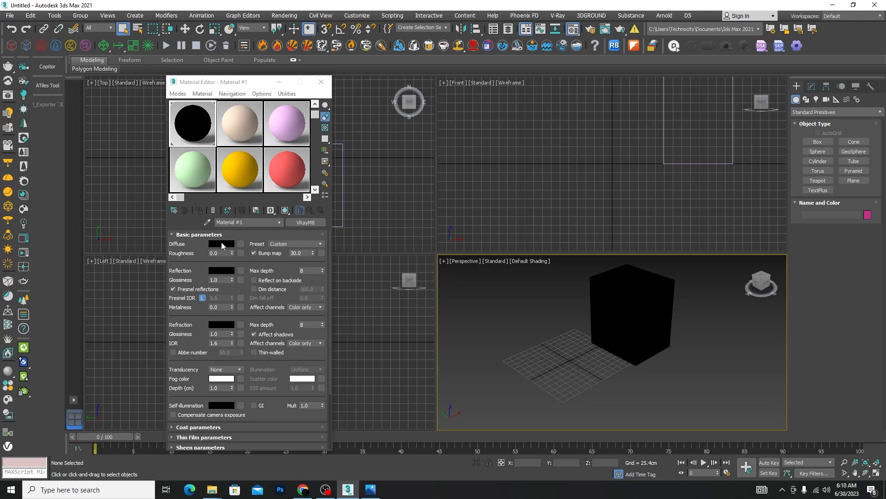
# - Set the Diffuse color of Material #1 to a golden yellow and check it on the deselected box
pyautogui.click(625, 309)
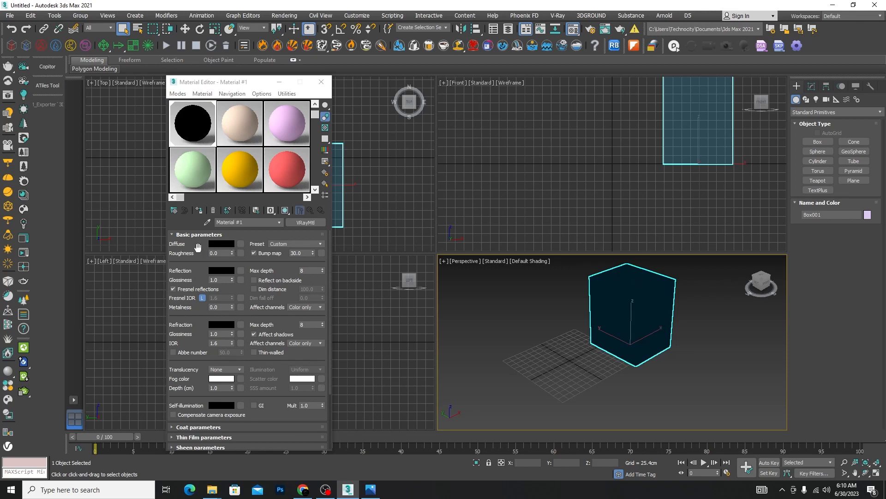
pyautogui.click(218, 243)
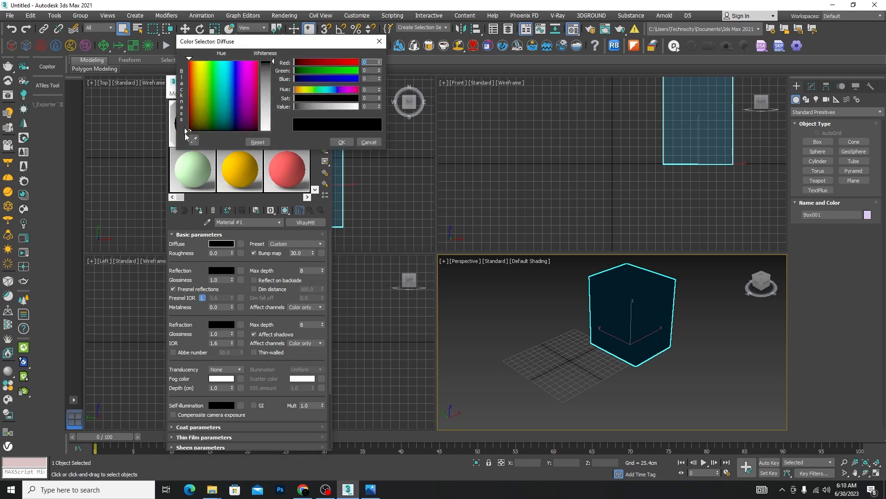
pyautogui.click(189, 130)
pyautogui.moveTo(189, 130); pyautogui.dragTo(198, 85)
pyautogui.click(341, 142)
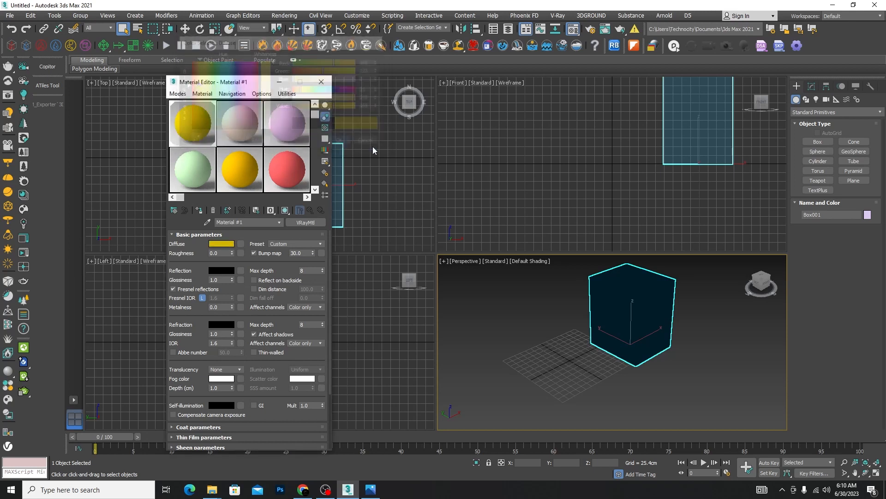
pyautogui.scroll(3, 722, 321)
pyautogui.moveTo(722, 320); pyautogui.dragTo(650, 355, button='middle')
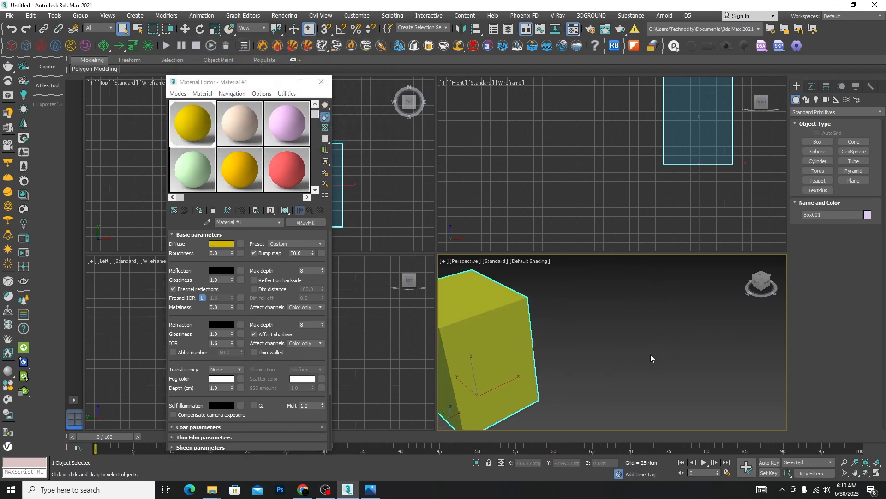
pyautogui.click(650, 355)
pyautogui.scroll(-5, 647, 354)
pyautogui.scroll(3, 607, 344)
pyautogui.click(607, 341)
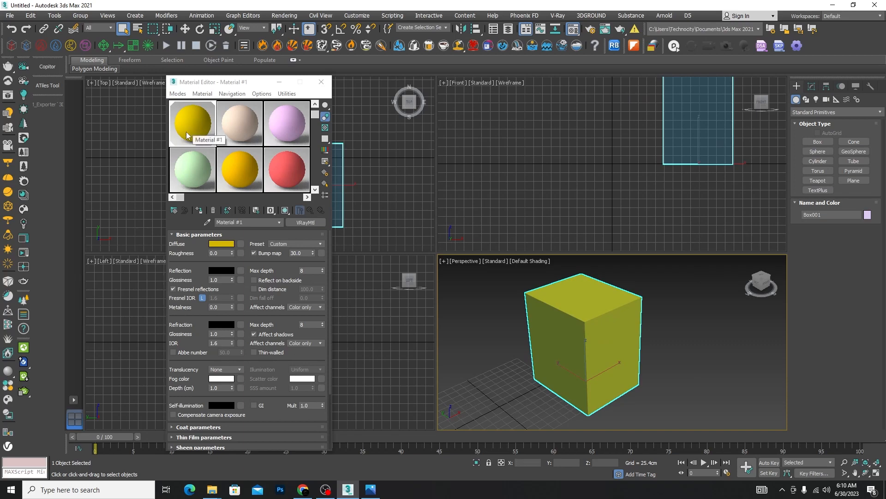
pyautogui.click(679, 368)
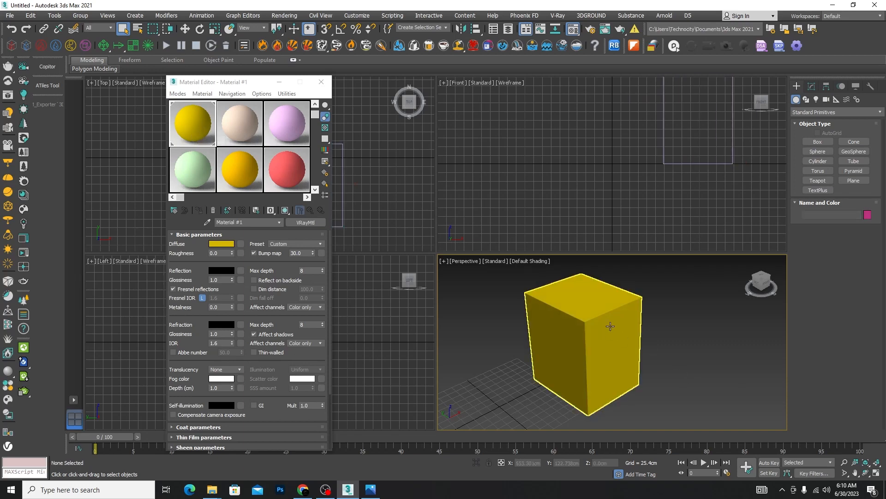
# - Convert the golden yellow box to an Editable Poly
pyautogui.click(610, 326)
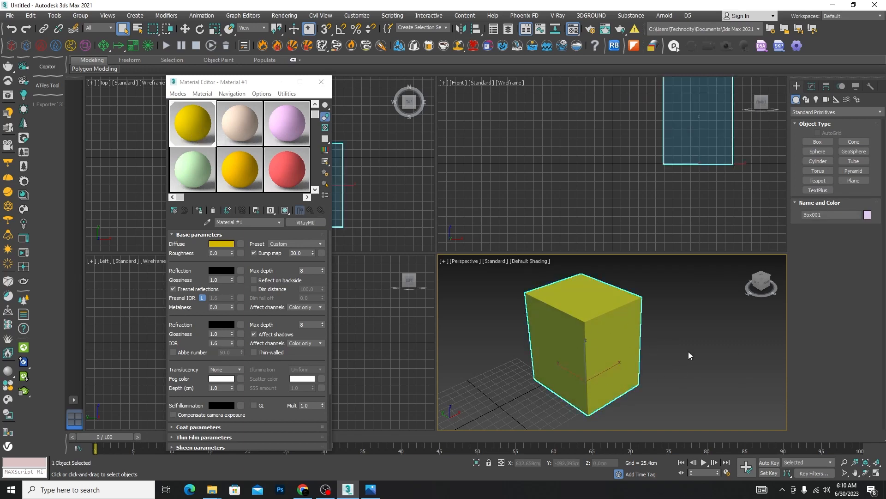
pyautogui.keyDown('alt'); pyautogui.moveTo(689, 352); pyautogui.dragTo(485, 331, button='middle'); pyautogui.keyUp('alt')
pyautogui.click(485, 331)
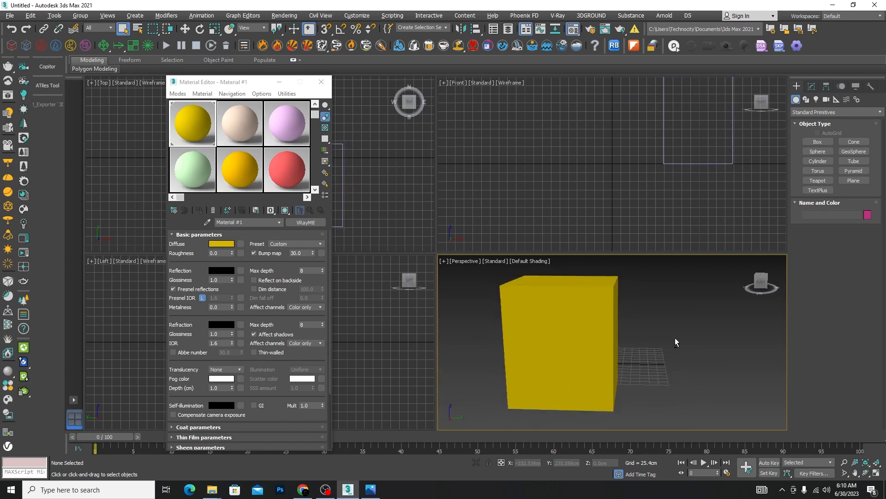
pyautogui.keyDown('alt'); pyautogui.moveTo(593, 338); pyautogui.dragTo(659, 365, button='middle'); pyautogui.keyUp('alt')
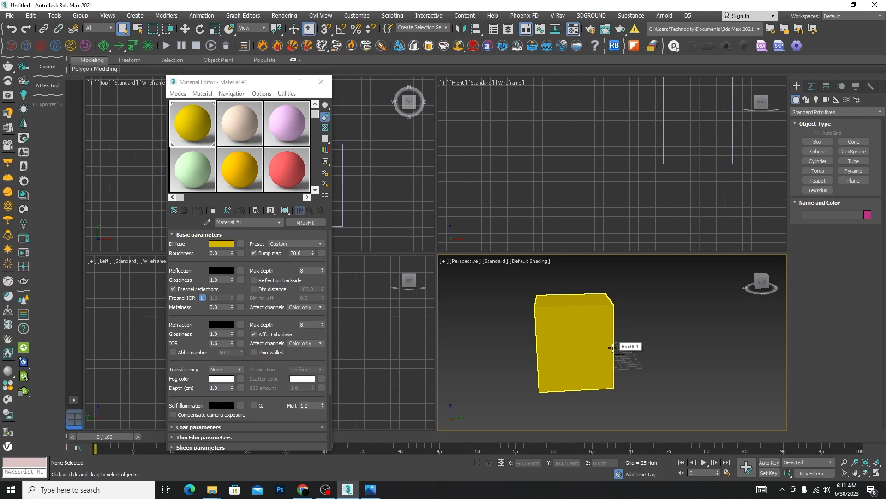
pyautogui.scroll(-4, 593, 341)
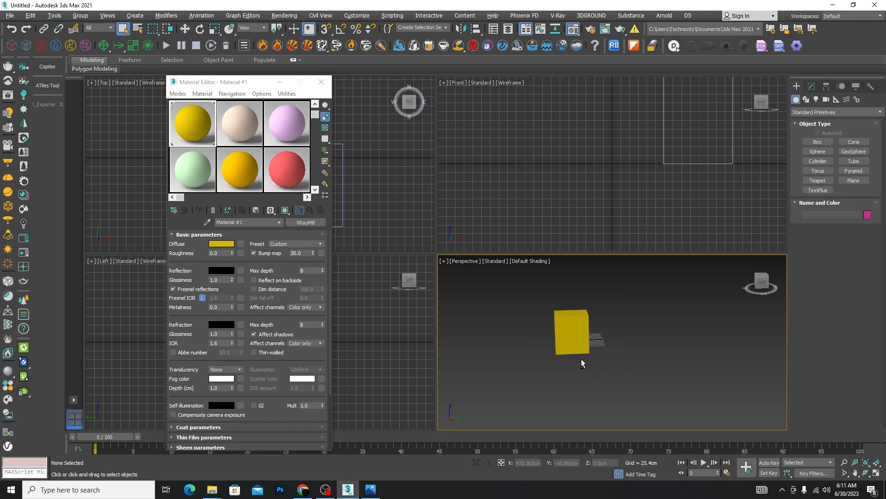
pyautogui.scroll(6, 581, 332)
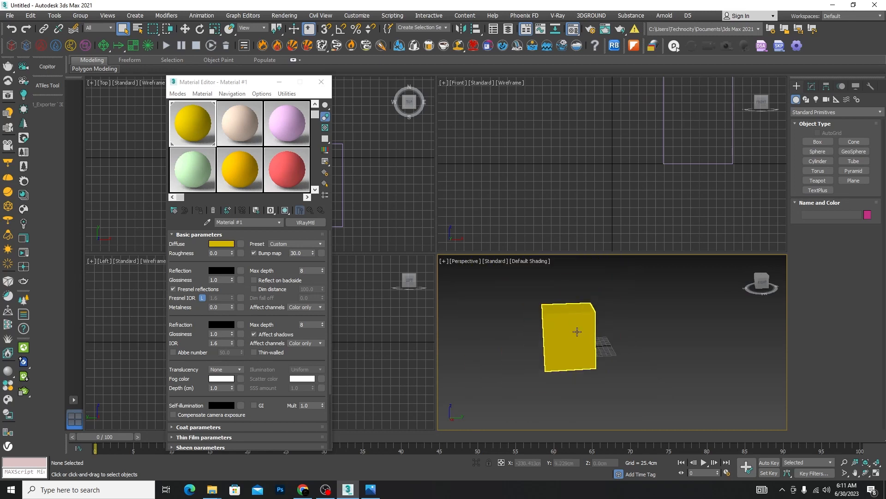
pyautogui.click(578, 334)
pyautogui.rightClick(577, 331)
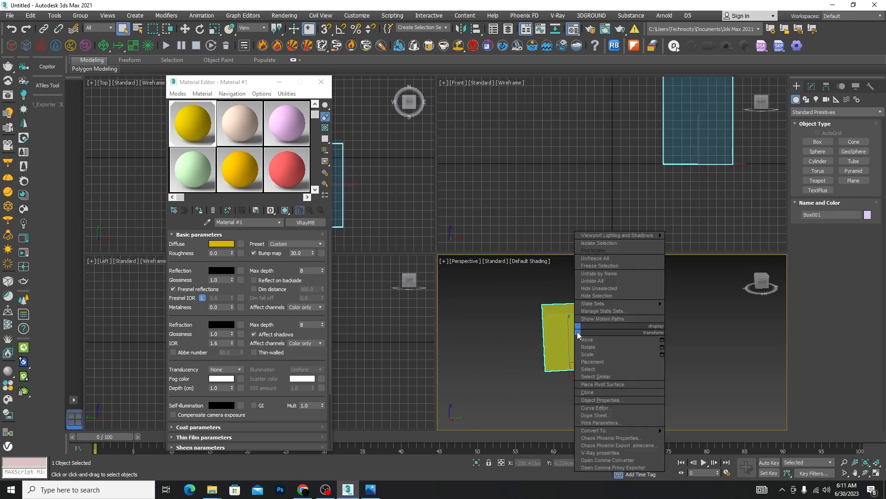
pyautogui.moveTo(669, 432)
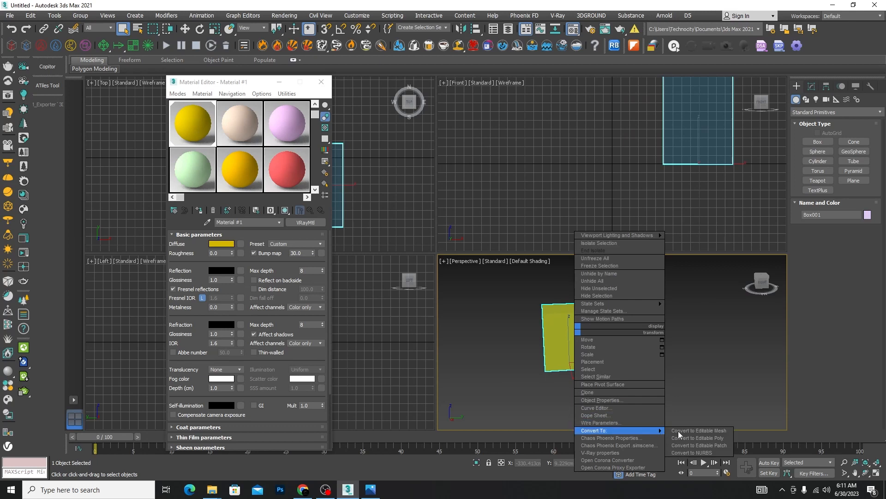
pyautogui.click(710, 437)
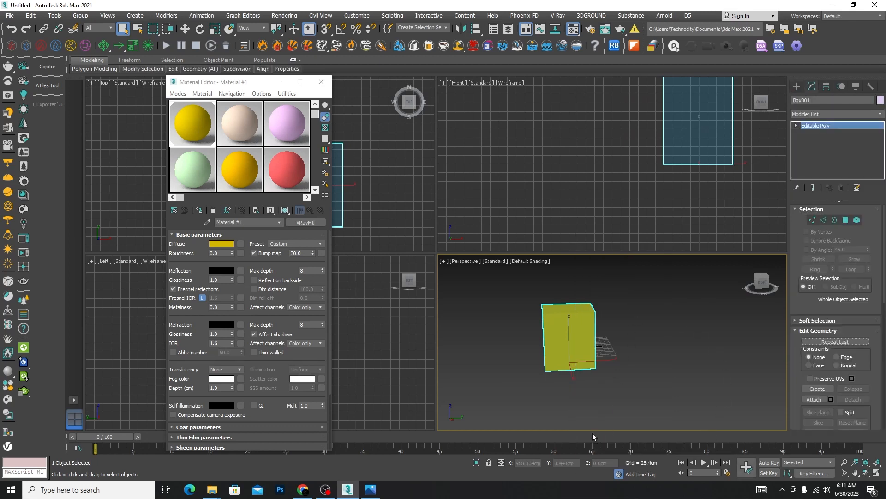
# - Switch the box to Polygon selection and select its large front-facing side in the Perspective viewport
pyautogui.moveTo(585, 418)
pyautogui.keyDown('alt'); pyautogui.mouseDown(button='middle')
pyautogui.moveTo(575, 391)
pyautogui.moveTo(639, 393)
pyautogui.moveTo(672, 404)
pyautogui.moveTo(588, 401)
pyautogui.mouseUp(button='middle'); pyautogui.keyUp('alt')
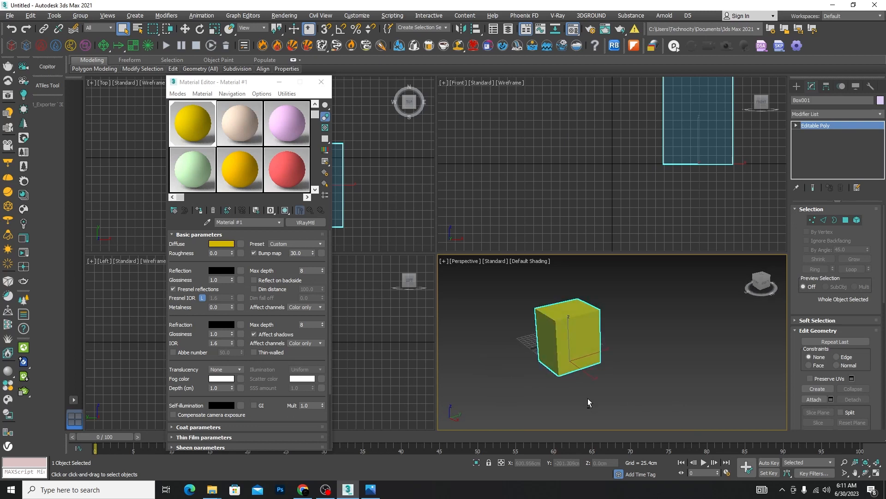
pyautogui.press('z')
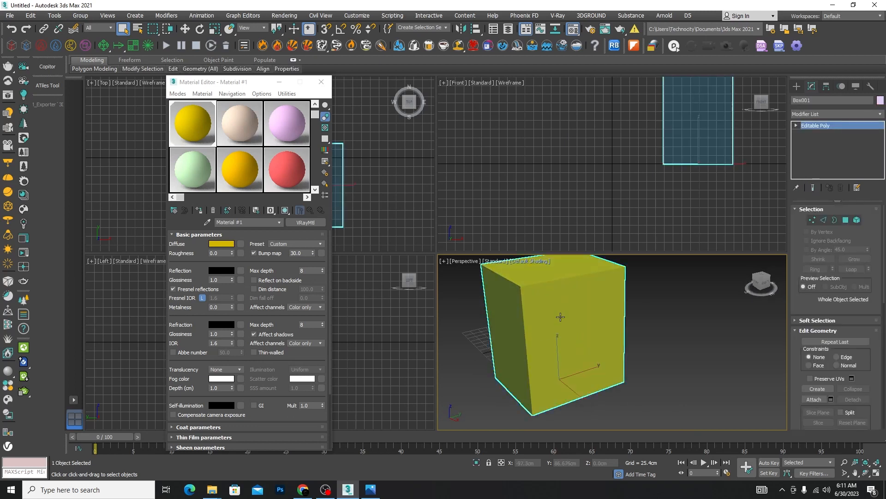
pyautogui.click(845, 218)
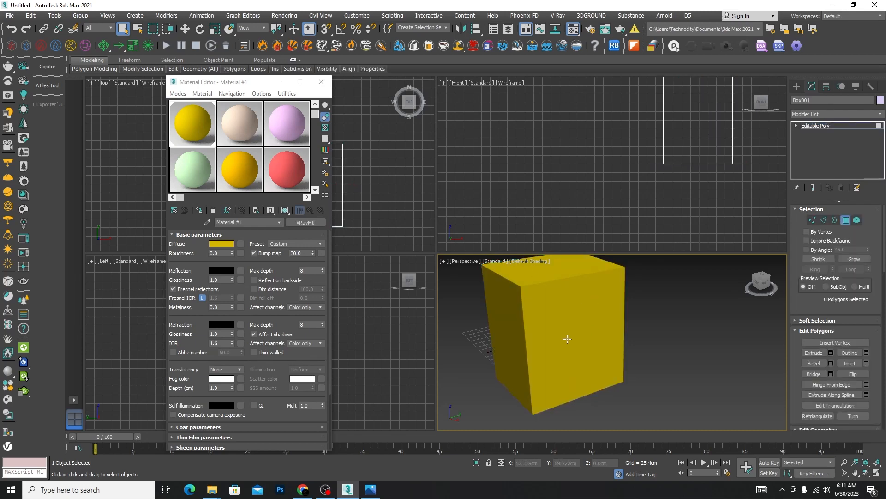
pyautogui.click(578, 323)
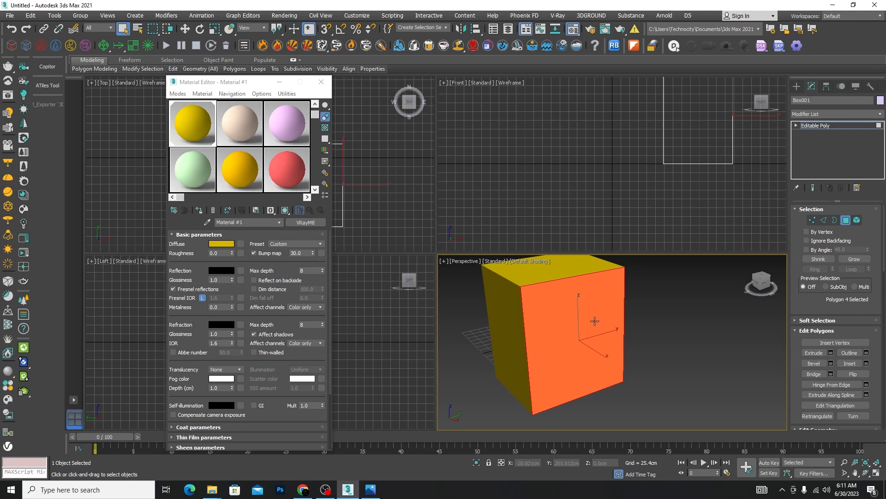
# - Set the Diffuse color of Material #2 to near-white and assign the material to the selected face
pyautogui.click(242, 126)
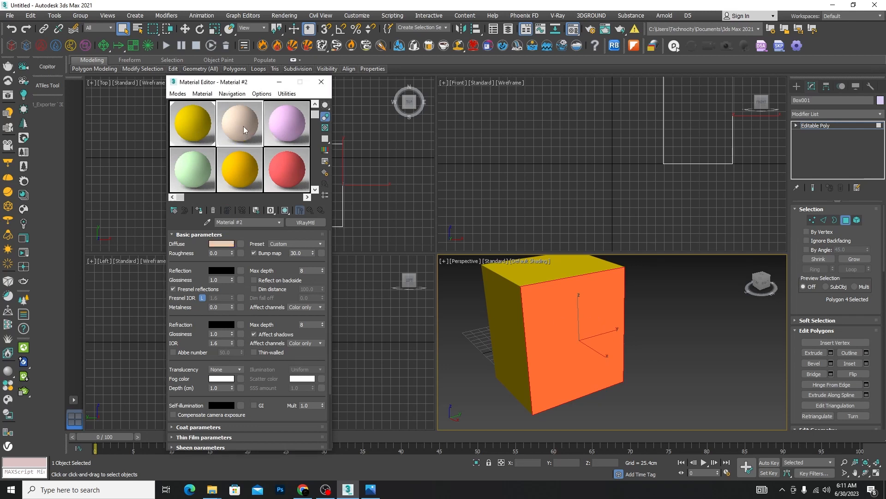
pyautogui.click(223, 244)
pyautogui.moveTo(274, 99); pyautogui.dragTo(274, 127)
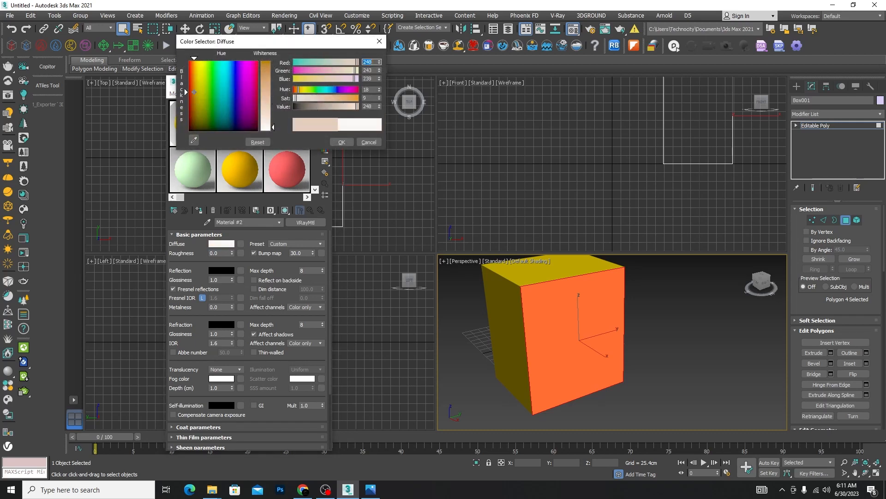
pyautogui.click(348, 143)
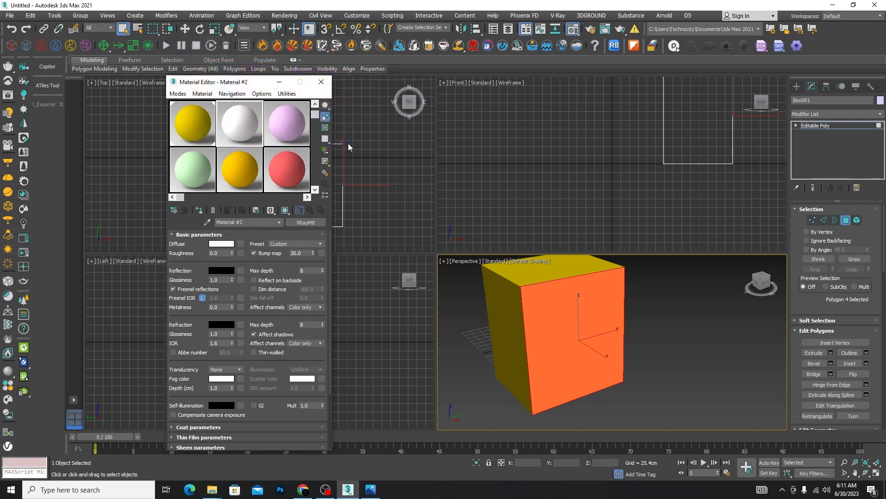
pyautogui.click(199, 211)
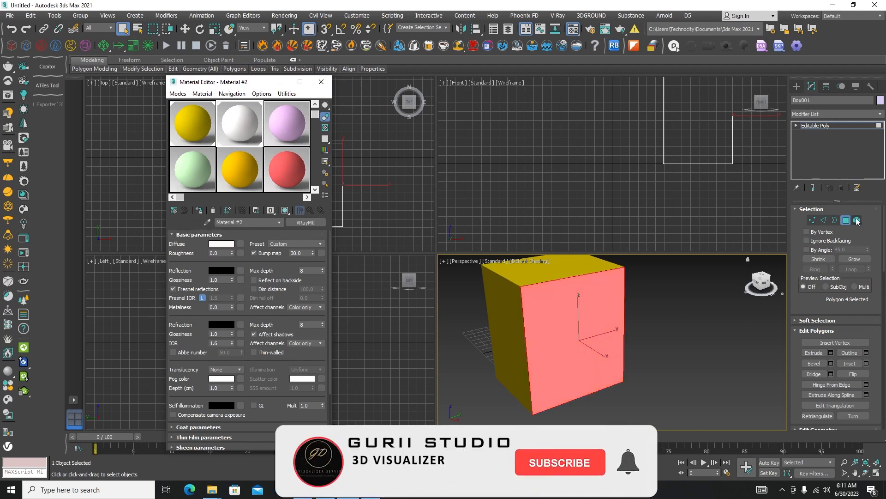
# - Leave Polygon selection, deselect the box and inspect the white face against the yellow sides from several angles
pyautogui.click(846, 220)
pyautogui.click(706, 348)
pyautogui.scroll(-4, 652, 347)
pyautogui.keyDown('alt'); pyautogui.moveTo(650, 348); pyautogui.dragTo(610, 340, button='middle'); pyautogui.keyUp('alt')
pyautogui.scroll(5, 612, 339)
pyautogui.scroll(-4, 611, 340)
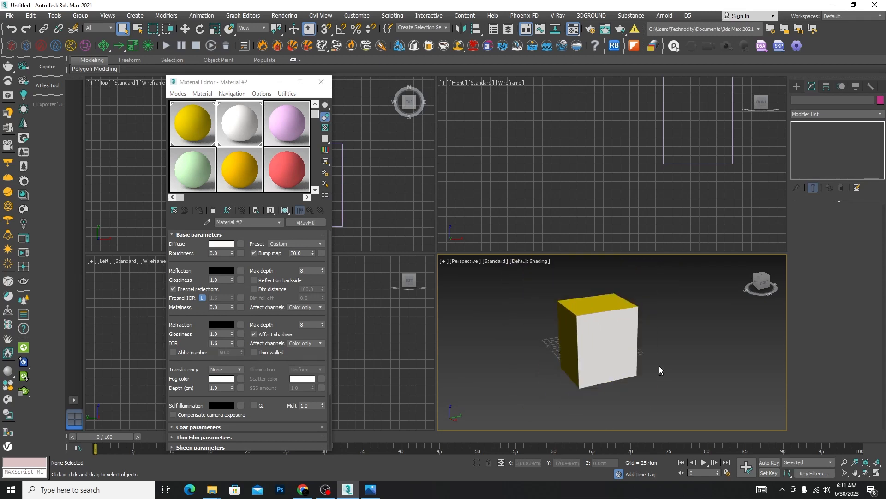
pyautogui.keyDown('alt'); pyautogui.moveTo(660, 369); pyautogui.dragTo(626, 370, button='middle'); pyautogui.keyUp('alt')
# - Select the box again in Polygon selection and pick the yellow face opposite the white one
pyautogui.click(636, 357)
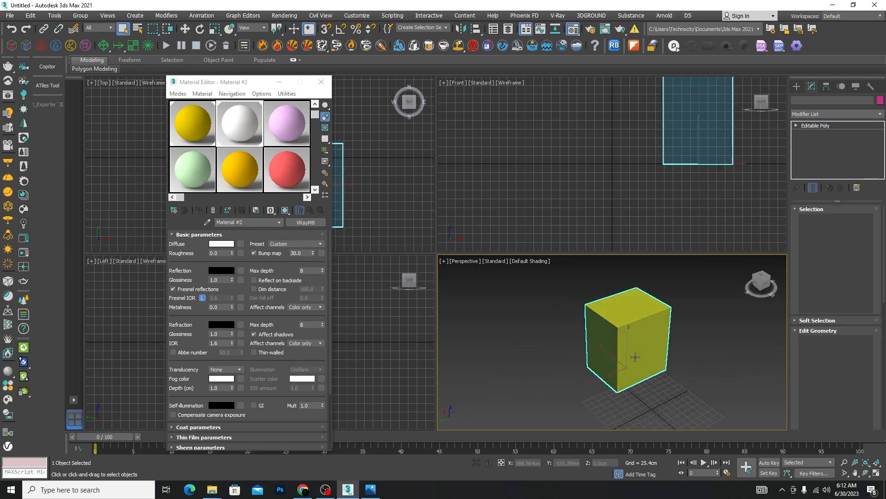
pyautogui.click(846, 220)
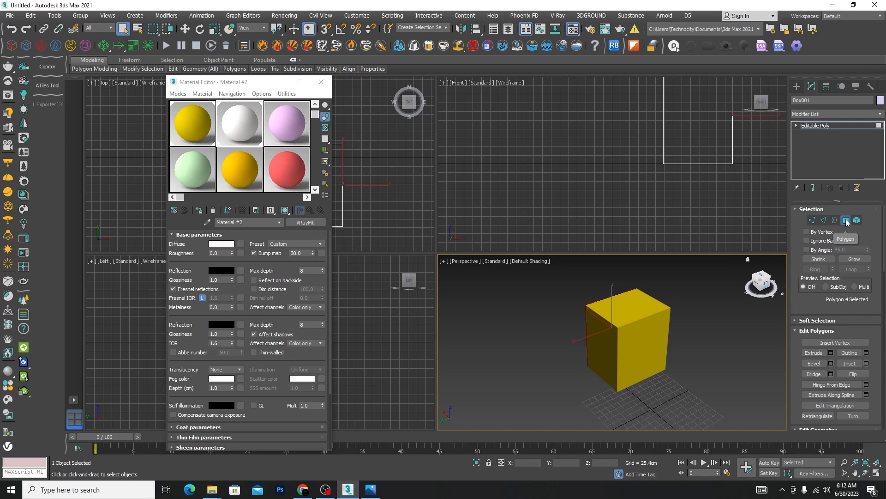
pyautogui.scroll(4, 646, 342)
pyautogui.scroll(-3, 643, 329)
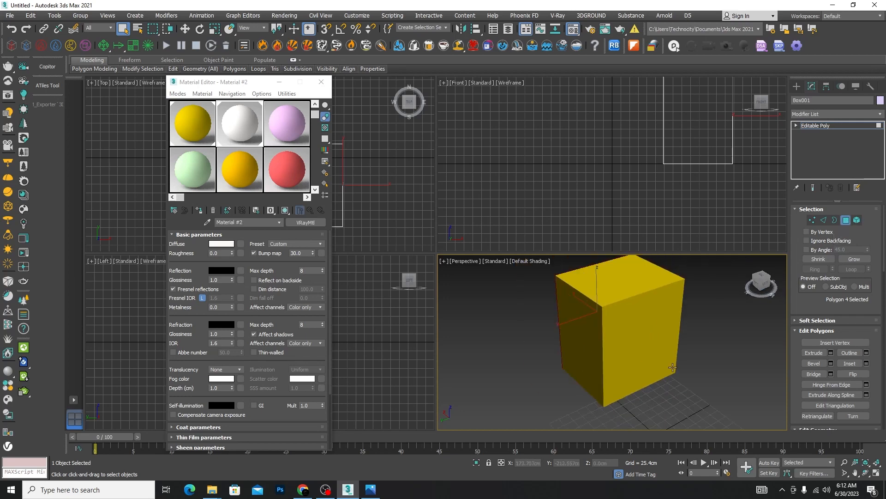
pyautogui.moveTo(673, 368)
pyautogui.keyDown('alt'); pyautogui.mouseDown(button='middle')
pyautogui.moveTo(640, 333)
pyautogui.moveTo(679, 371)
pyautogui.mouseUp(button='middle'); pyautogui.keyUp('alt')
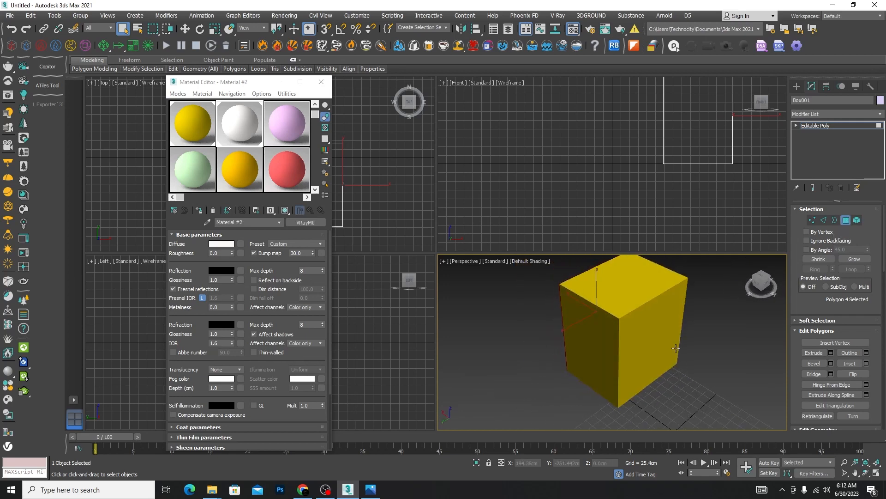
pyautogui.click(655, 334)
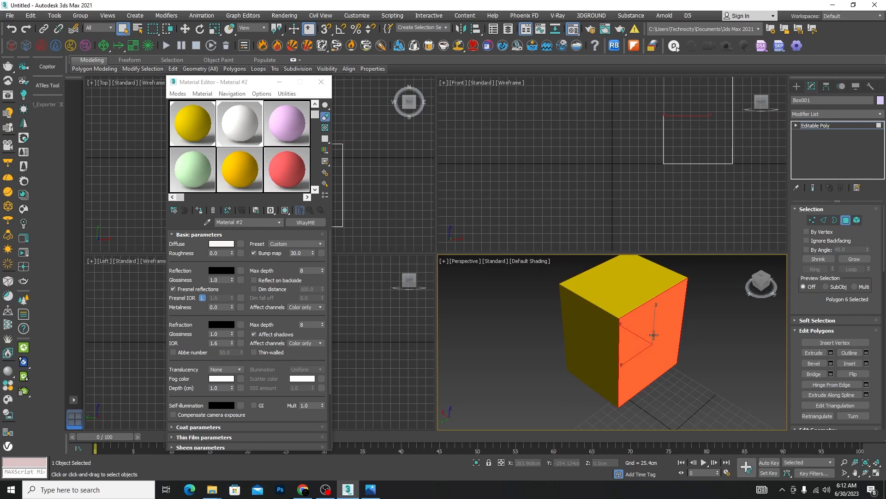
# - Assign Material #3 to the selected face, set its Diffuse color to a stronger pink-violet and deselect the face
pyautogui.click(294, 125)
pyautogui.click(199, 210)
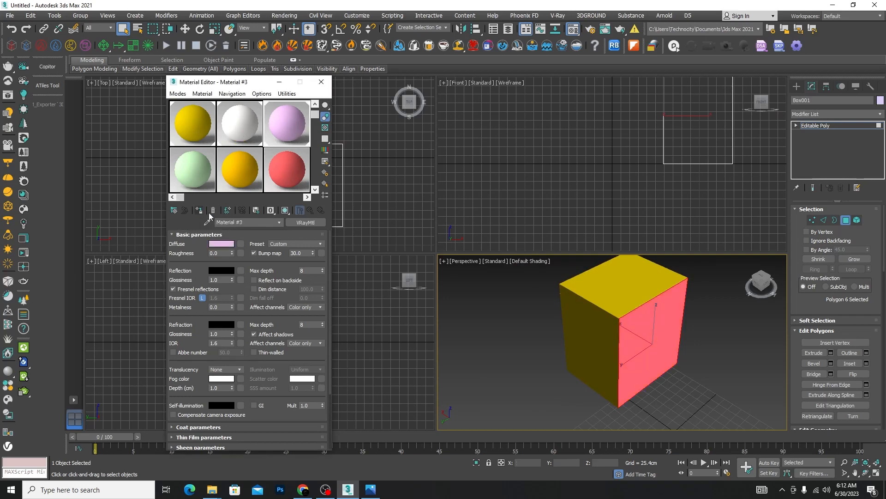
pyautogui.click(226, 244)
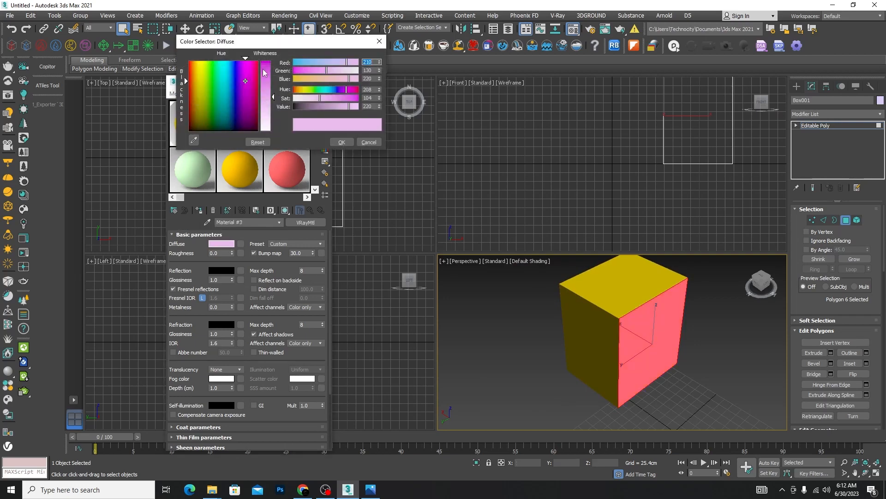
pyautogui.moveTo(273, 97); pyautogui.dragTo(273, 79)
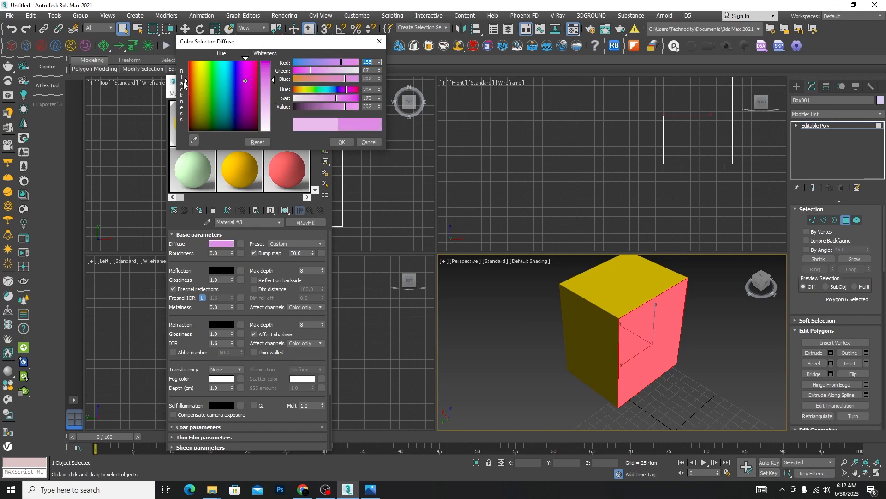
pyautogui.moveTo(186, 81); pyautogui.dragTo(186, 75)
pyautogui.click(342, 142)
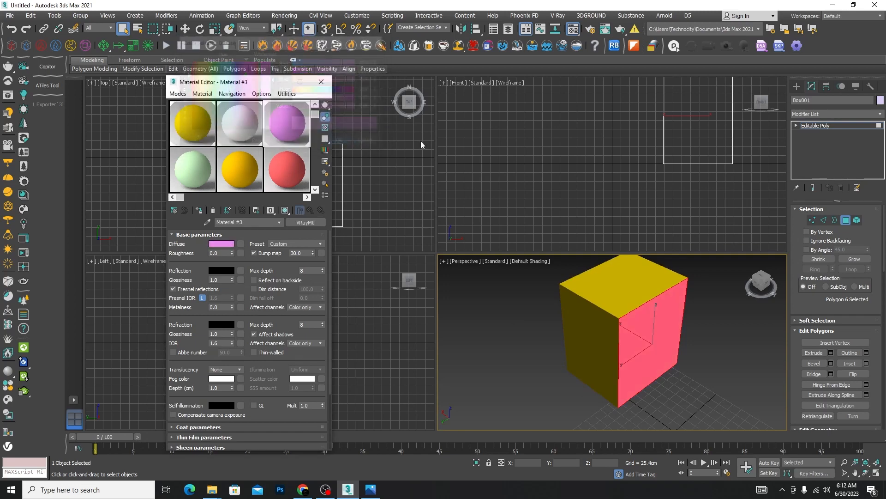
pyautogui.click(720, 356)
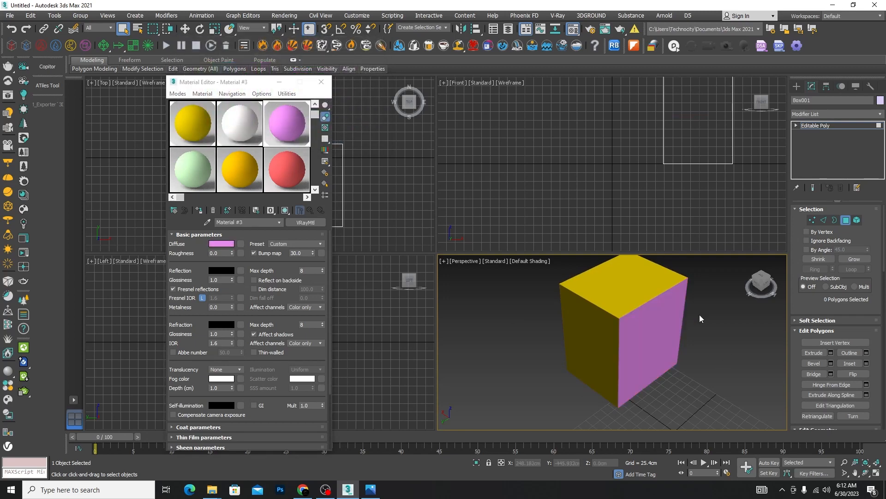
# - Leave Polygon selection, deselect the box and examine its differently colored faces from several angles
pyautogui.click(845, 220)
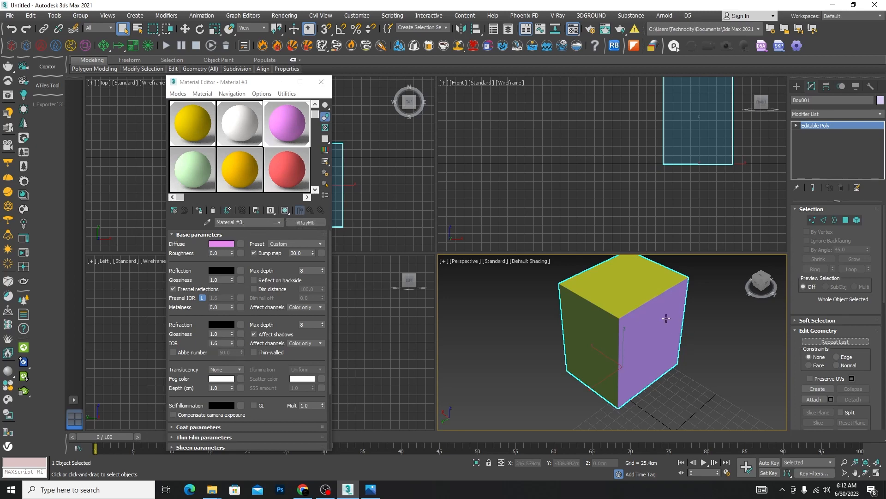
pyautogui.scroll(-5, 574, 336)
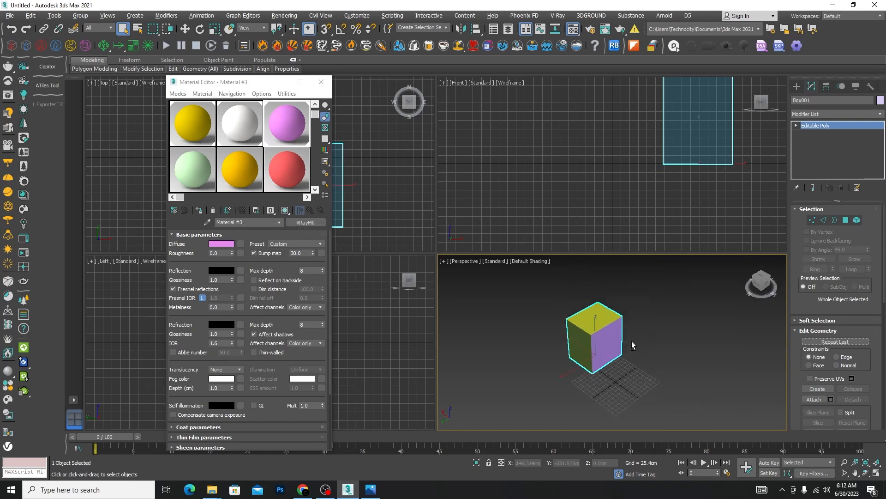
pyautogui.keyDown('alt'); pyautogui.moveTo(631, 341); pyautogui.dragTo(535, 299, button='middle'); pyautogui.keyUp('alt')
pyautogui.keyDown('alt'); pyautogui.moveTo(643, 367); pyautogui.dragTo(683, 372, button='middle'); pyautogui.keyUp('alt')
pyautogui.click(669, 398)
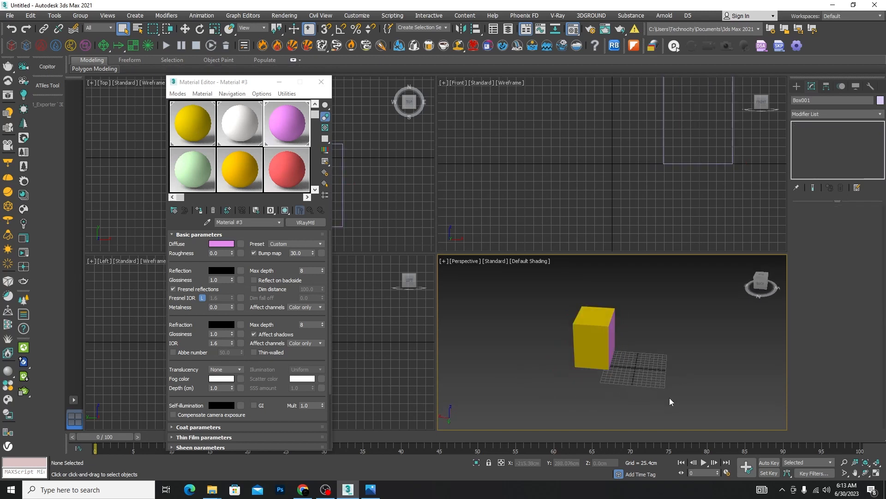
pyautogui.scroll(5, 605, 333)
pyautogui.scroll(-3, 605, 333)
pyautogui.moveTo(603, 386)
pyautogui.keyDown('alt'); pyautogui.mouseDown(button='middle')
pyautogui.moveTo(626, 388)
pyautogui.moveTo(611, 383)
pyautogui.mouseUp(button='middle'); pyautogui.keyUp('alt')
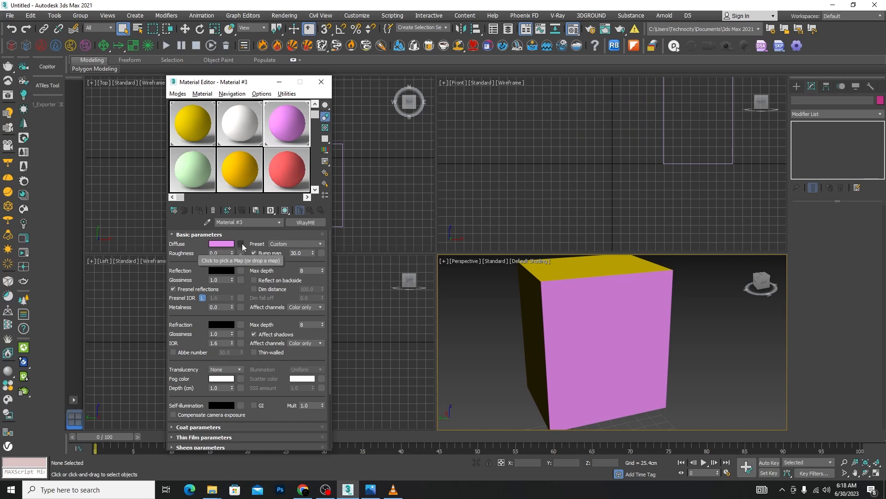
# - Add a VRayBitmap map to the Diffuse channel of Material #3
pyautogui.click(241, 244)
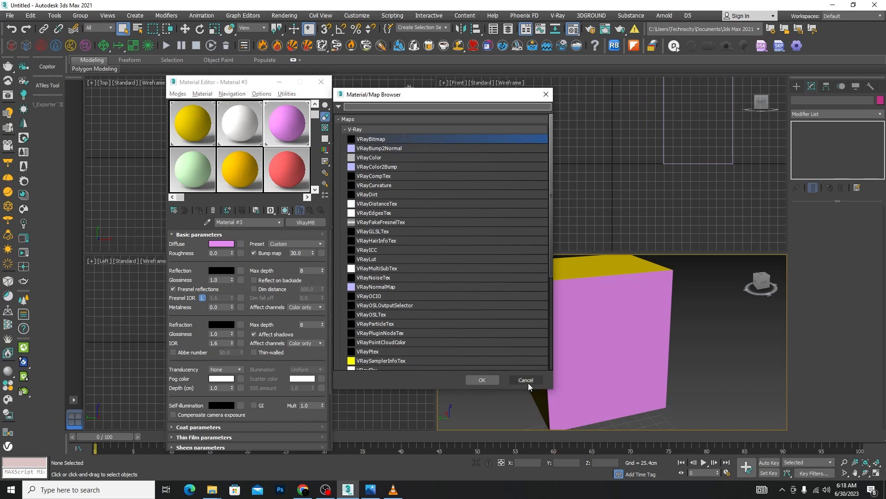
pyautogui.click(526, 380)
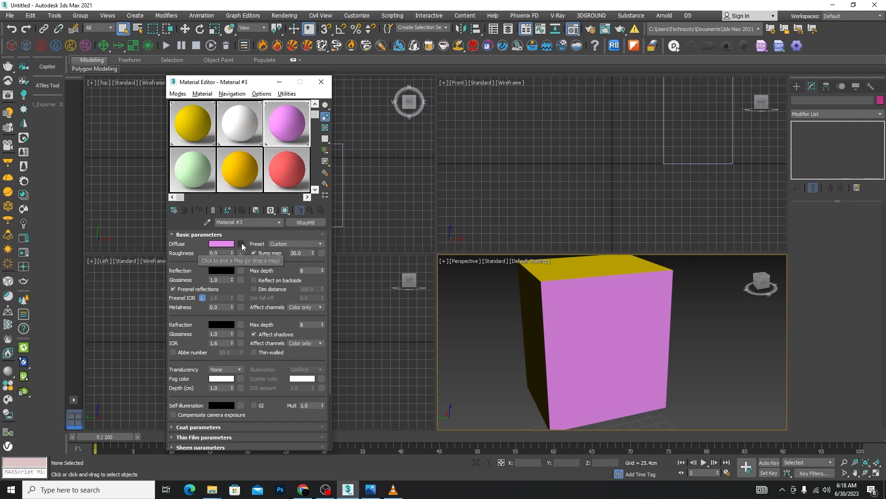
pyautogui.click(241, 244)
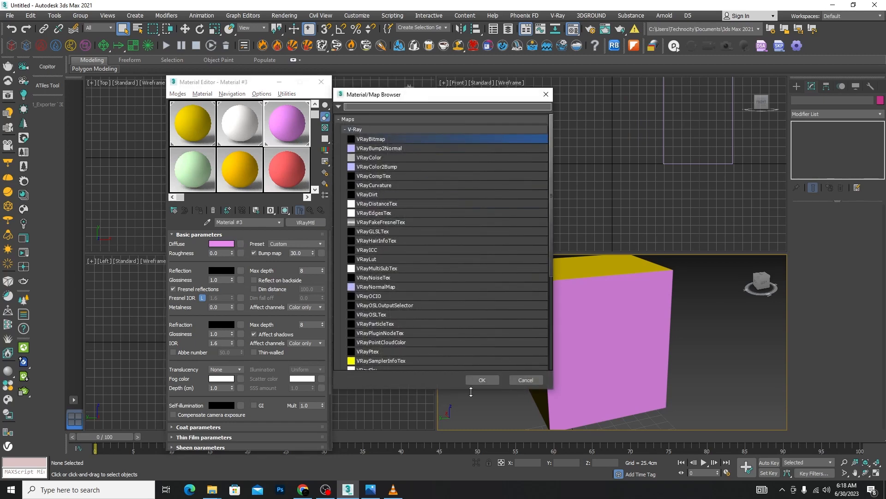
pyautogui.click(480, 378)
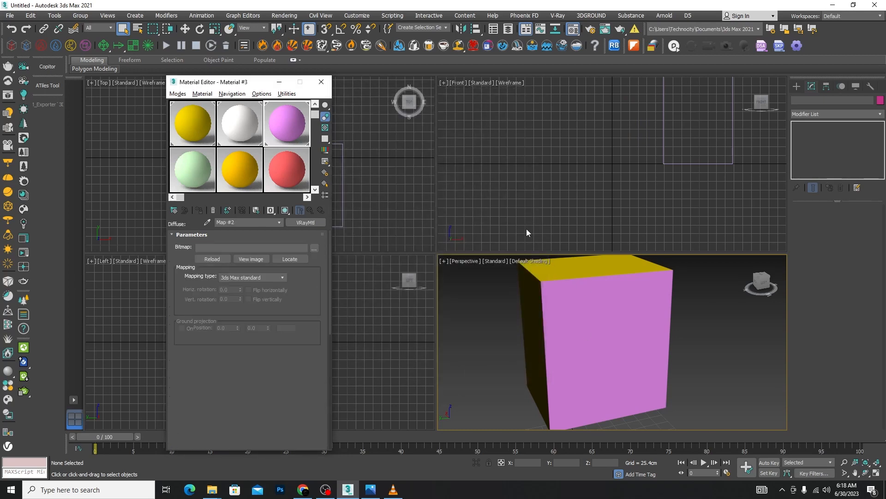
# - Load the image Pistachio Wood (1).jpg from the Downloads folder into the diffuse VRayBitmap of Material #3
pyautogui.click(315, 250)
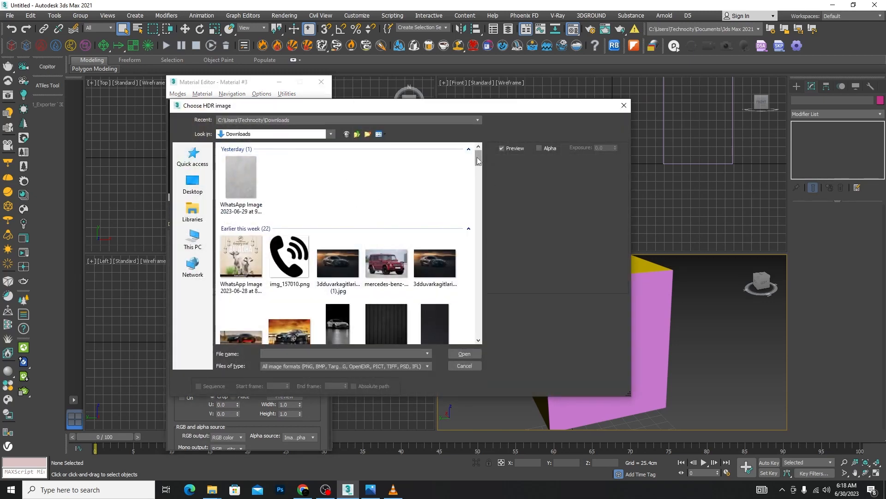
pyautogui.moveTo(477, 157); pyautogui.dragTo(479, 172)
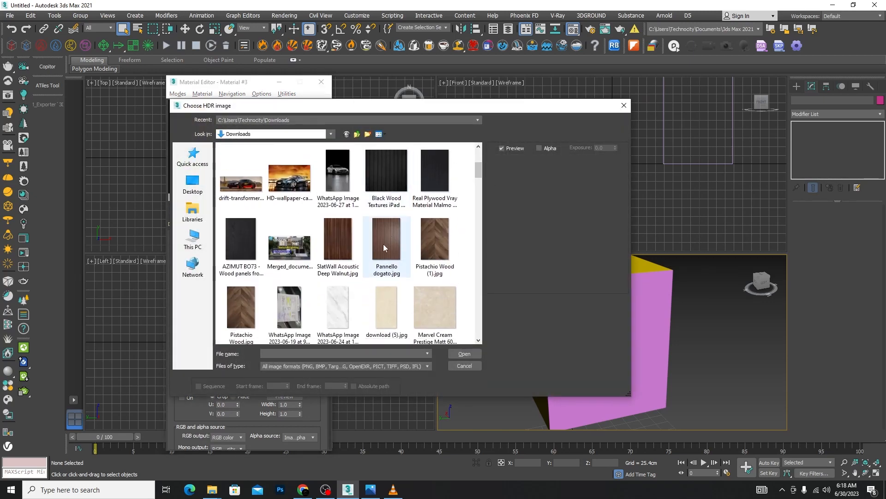
pyautogui.click(438, 240)
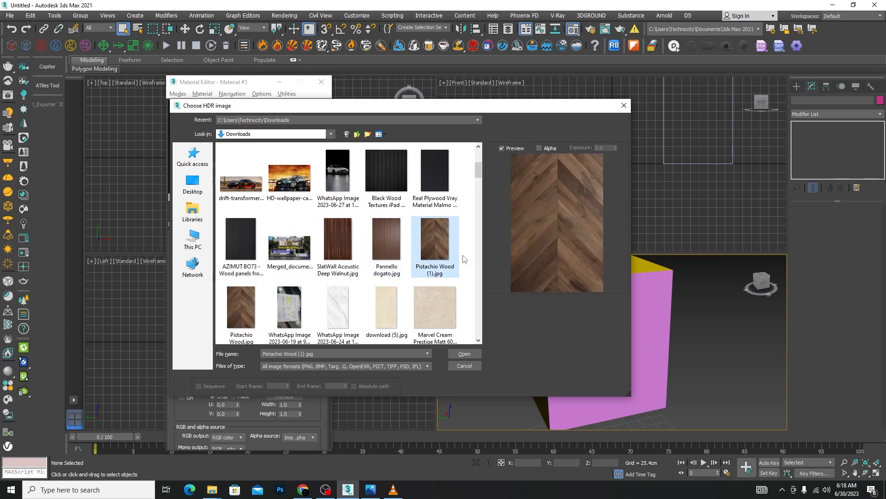
pyautogui.click(464, 354)
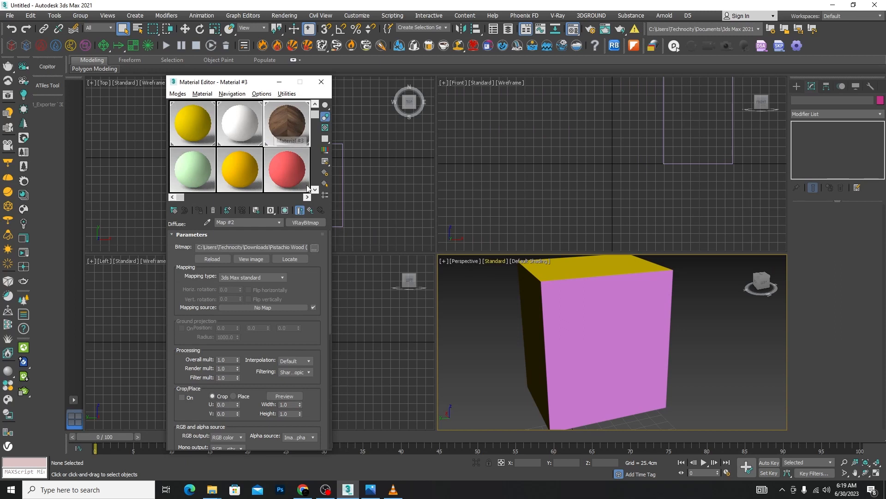
# - Select the box, display the wood material's texture in the viewport and deselect the box
pyautogui.click(611, 348)
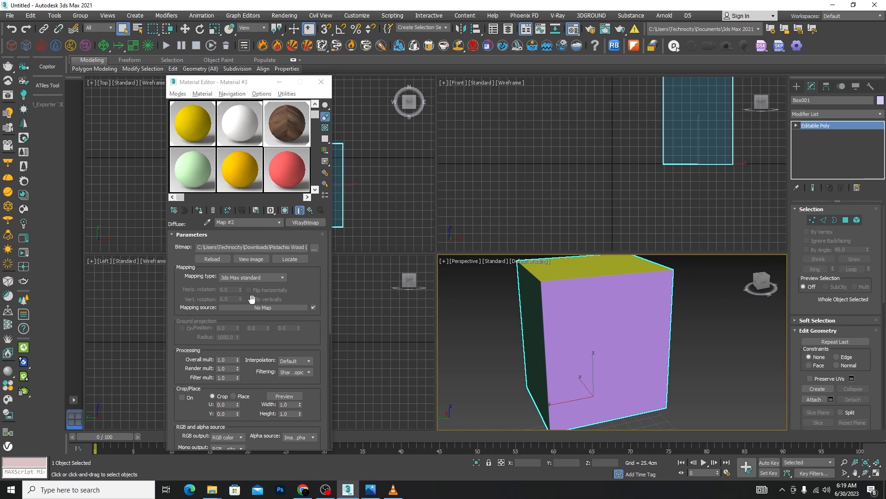
pyautogui.click(284, 211)
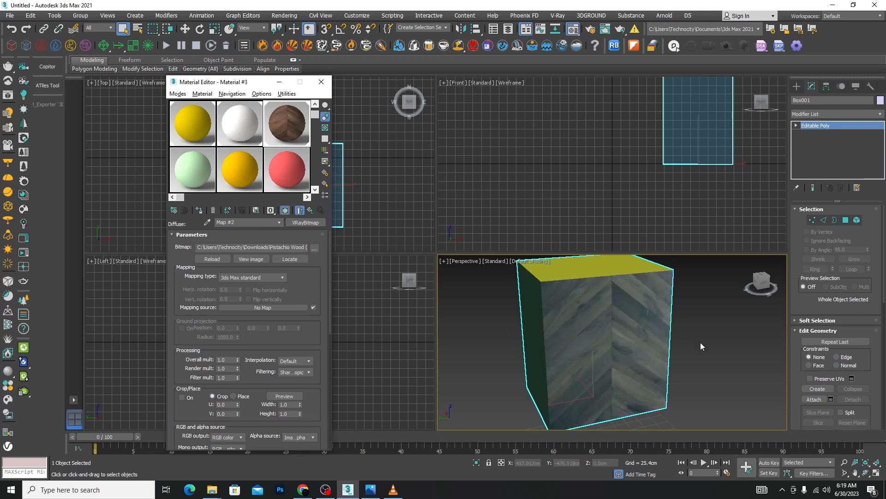
pyautogui.moveTo(700, 342)
pyautogui.keyDown('alt'); pyautogui.mouseDown(button='middle')
pyautogui.moveTo(685, 320)
pyautogui.moveTo(743, 336)
pyautogui.moveTo(631, 335)
pyautogui.moveTo(703, 345)
pyautogui.mouseUp(button='middle'); pyautogui.keyUp('alt')
pyautogui.click(701, 359)
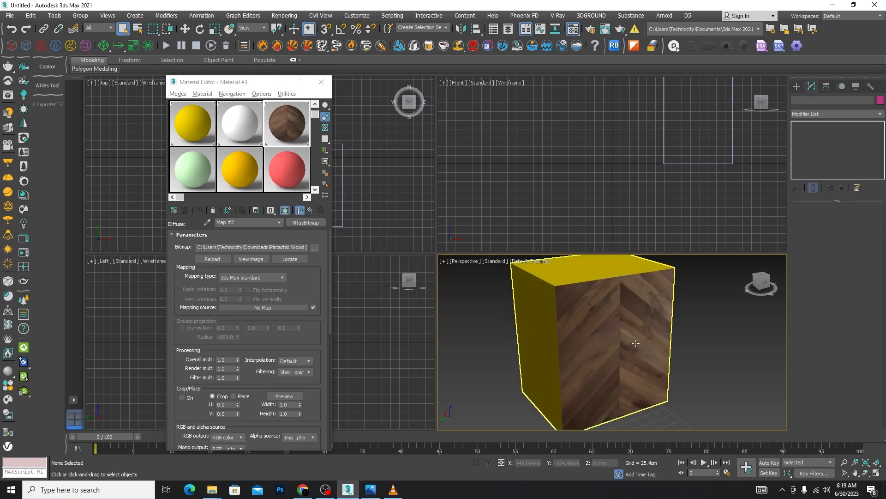
# - Choose the white Material #2 and rename it "whitre texturs"
pyautogui.scroll(-6, 694, 355)
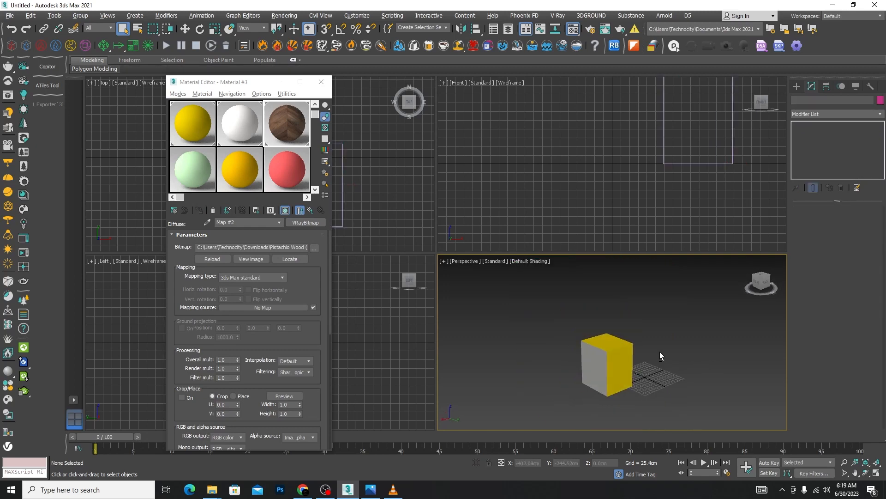
pyautogui.scroll(4, 596, 369)
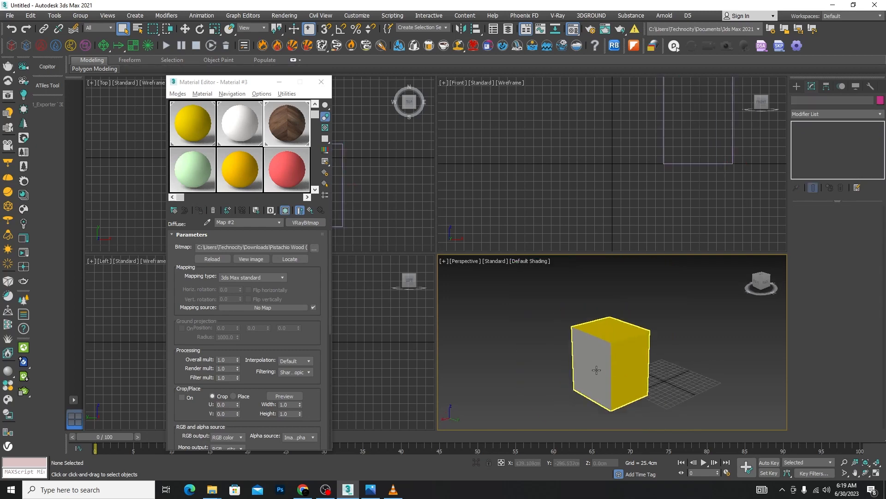
pyautogui.click(242, 127)
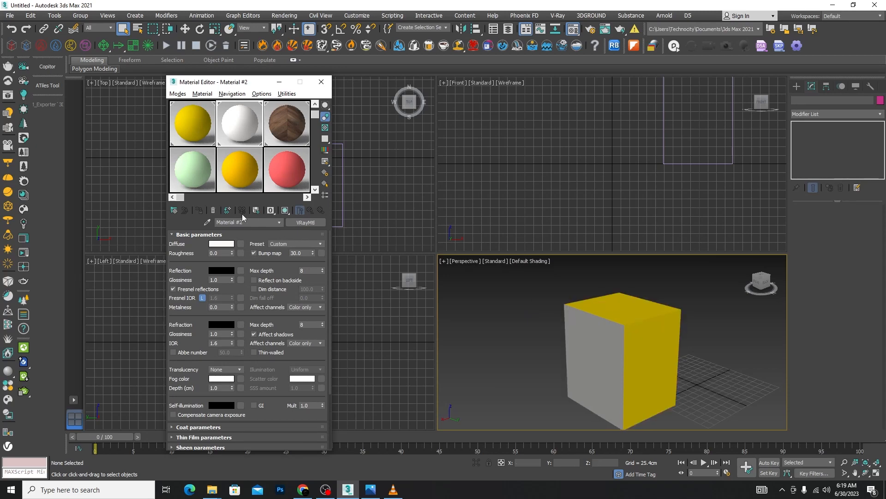
pyautogui.moveTo(249, 223); pyautogui.dragTo(159, 221)
pyautogui.write('whitre texturs')
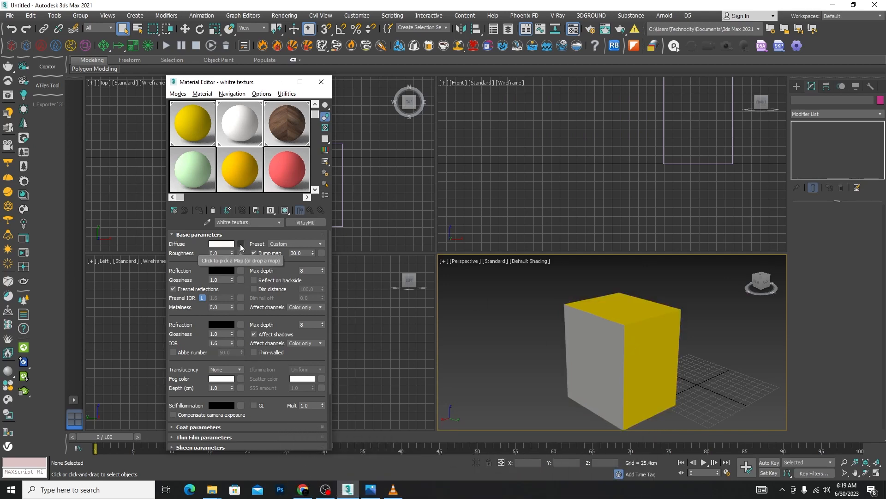
# - Add a VRayBitmap to the white material's Diffuse channel and load the marble image WhatsApp Image 2023-06-24 at 10.55.54 PM.jpeg
pyautogui.click(240, 244)
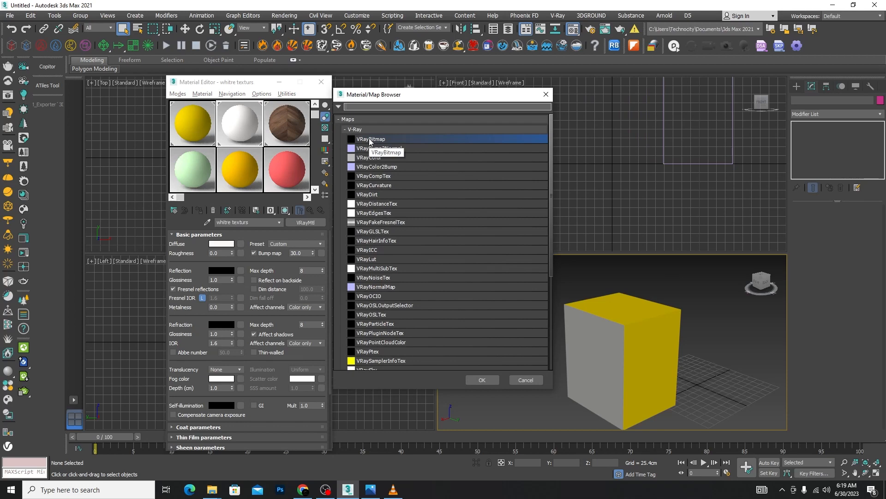
pyautogui.click(492, 379)
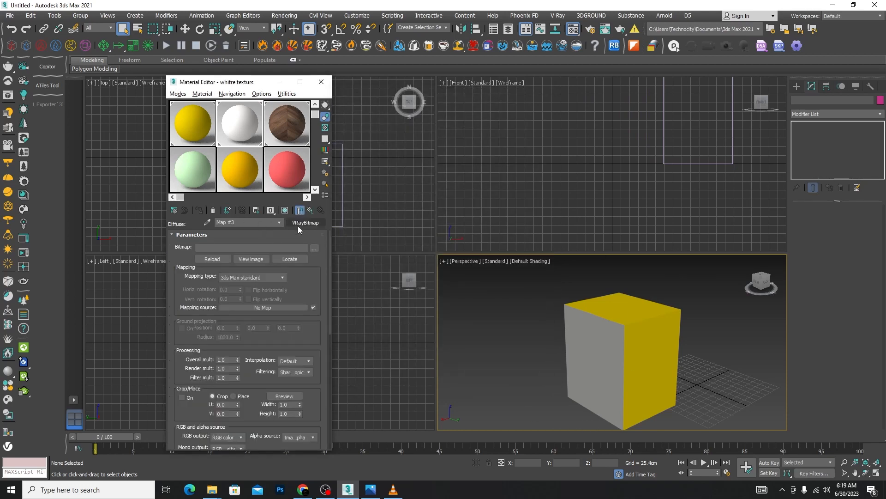
pyautogui.click(314, 249)
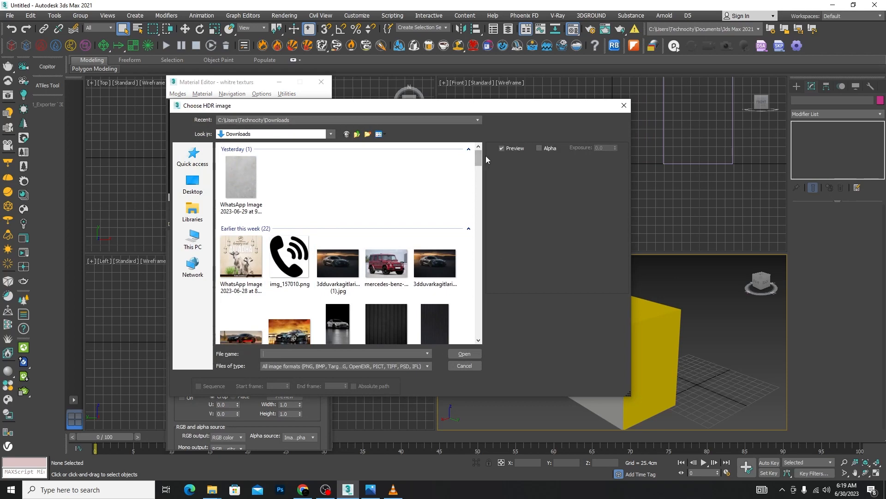
pyautogui.moveTo(479, 157); pyautogui.dragTo(480, 177)
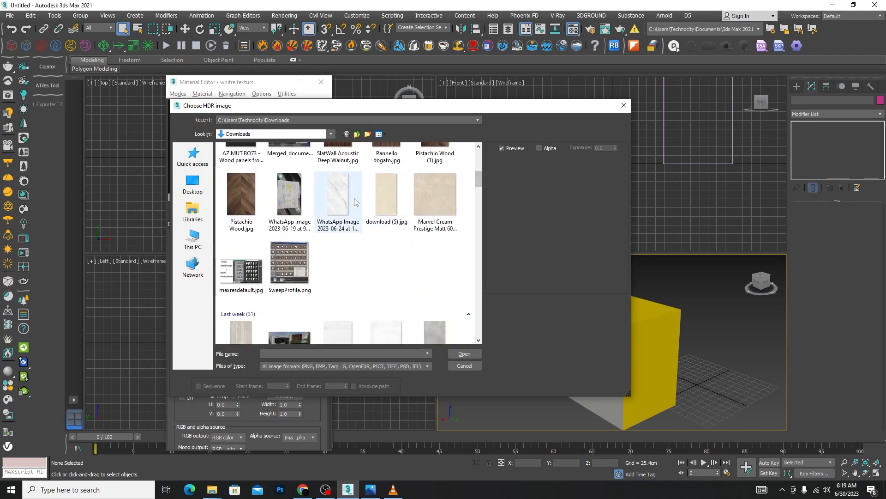
pyautogui.click(337, 201)
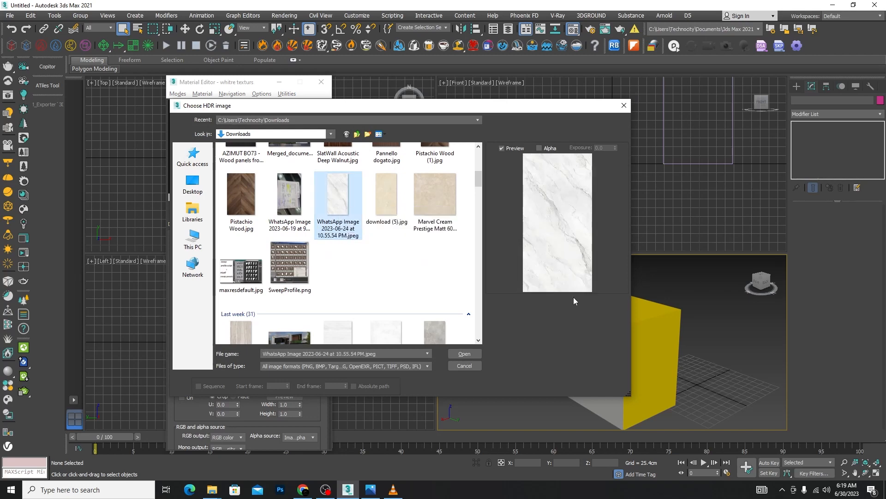
pyautogui.click(463, 353)
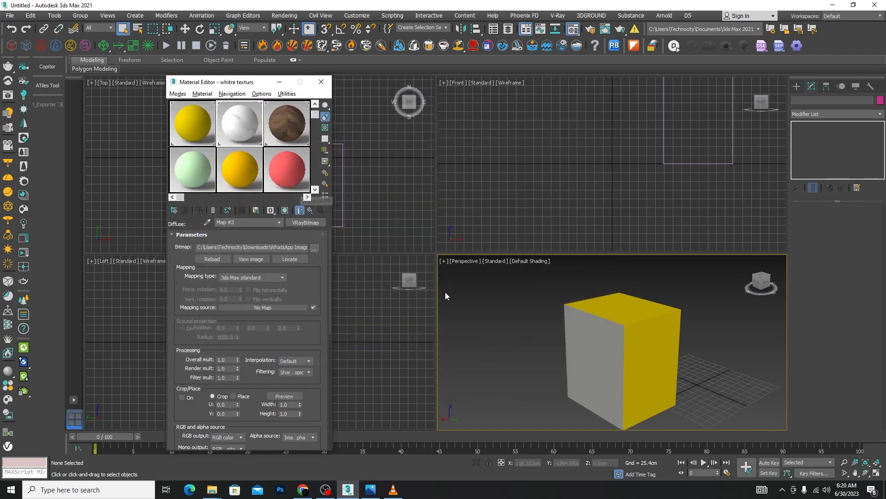
# - Display the marble texture in the viewport and inspect the box's textured faces from several angles
pyautogui.click(285, 211)
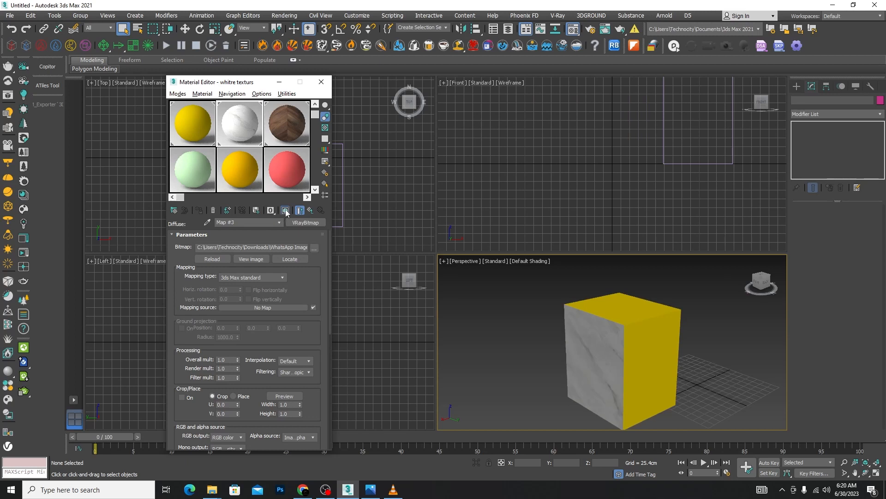
pyautogui.moveTo(656, 355)
pyautogui.keyDown('alt'); pyautogui.mouseDown(button='middle')
pyautogui.moveTo(693, 356)
pyautogui.moveTo(540, 372)
pyautogui.mouseUp(button='middle'); pyautogui.keyUp('alt')
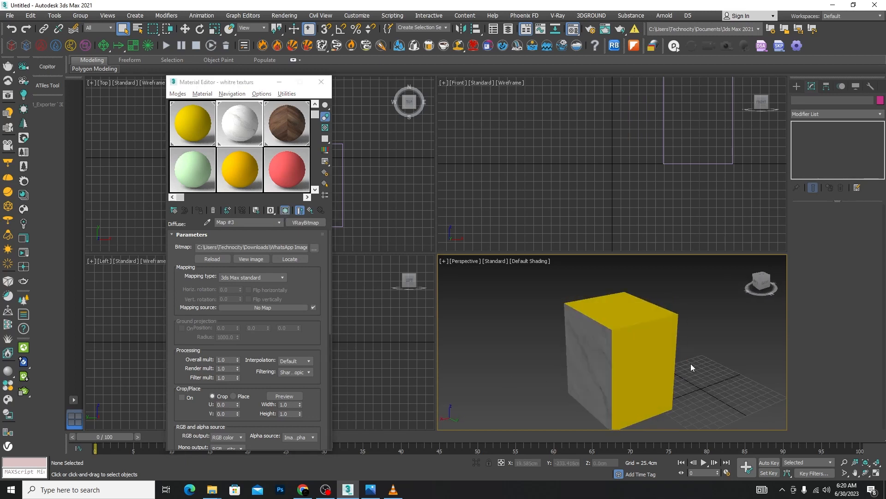
pyautogui.keyDown('alt'); pyautogui.moveTo(691, 364); pyautogui.dragTo(604, 360, button='middle'); pyautogui.keyUp('alt')
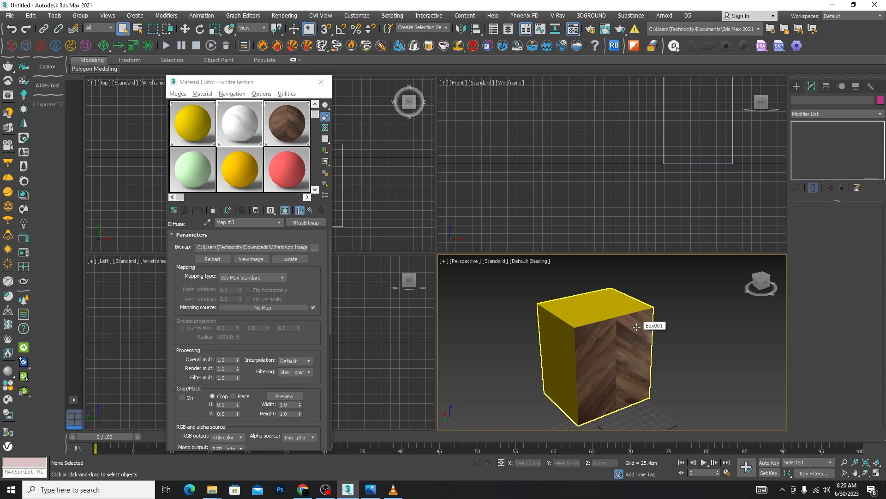
# - Return to the parent level of the "whitre texturs" material, expand its Maps rollout and review the available map channels
pyautogui.click(311, 211)
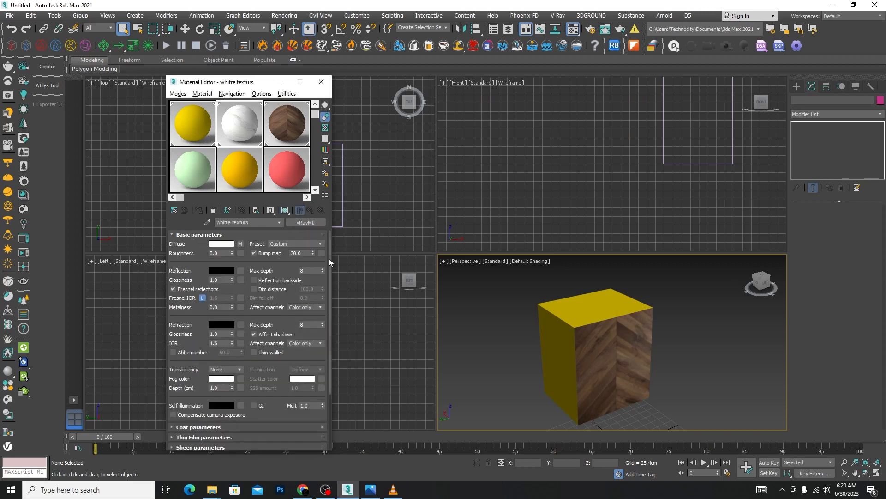
pyautogui.moveTo(329, 259)
pyautogui.mouseDown()
pyautogui.moveTo(329, 273)
pyautogui.moveTo(329, 254)
pyautogui.mouseUp()
pyautogui.moveTo(331, 278); pyautogui.dragTo(329, 361)
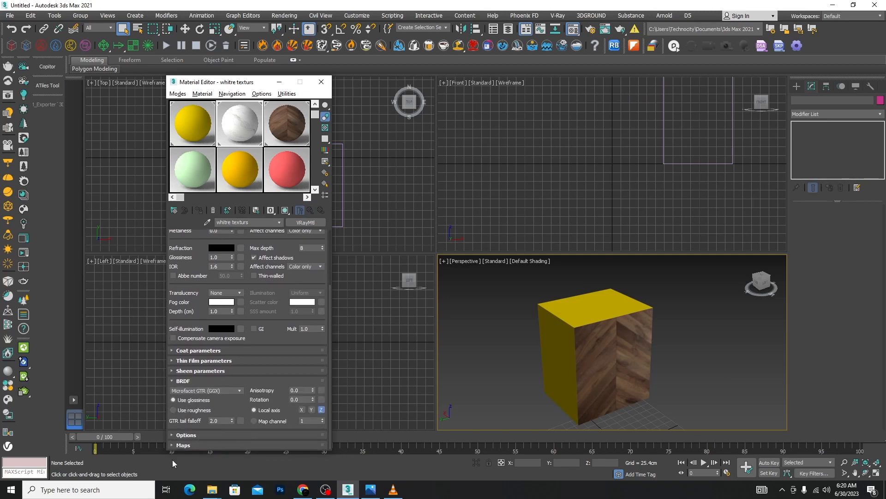
pyautogui.click(170, 445)
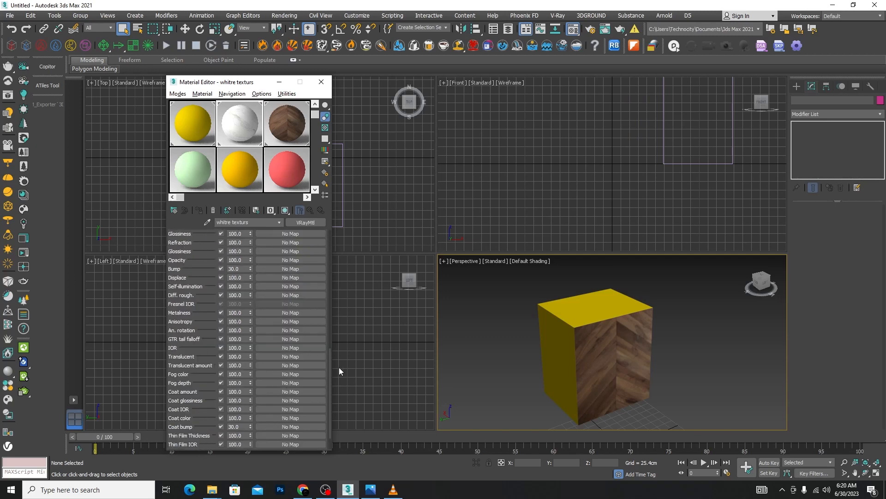
pyautogui.moveTo(328, 373); pyautogui.dragTo(326, 237)
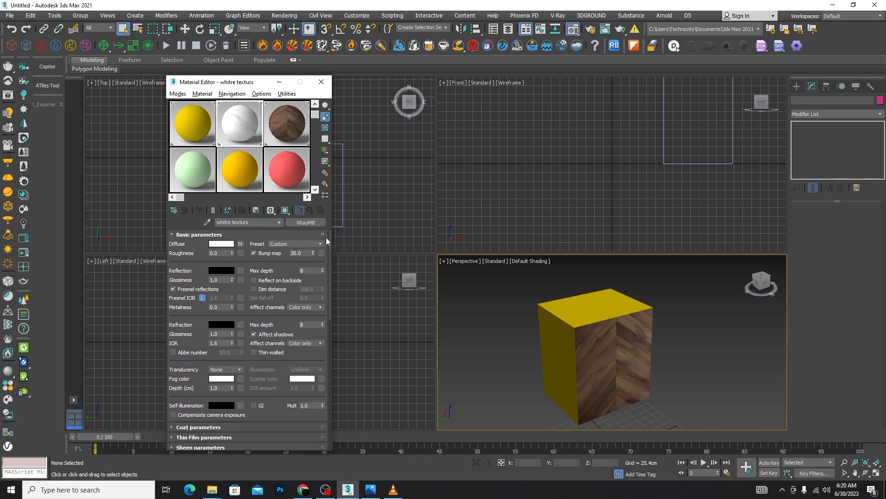